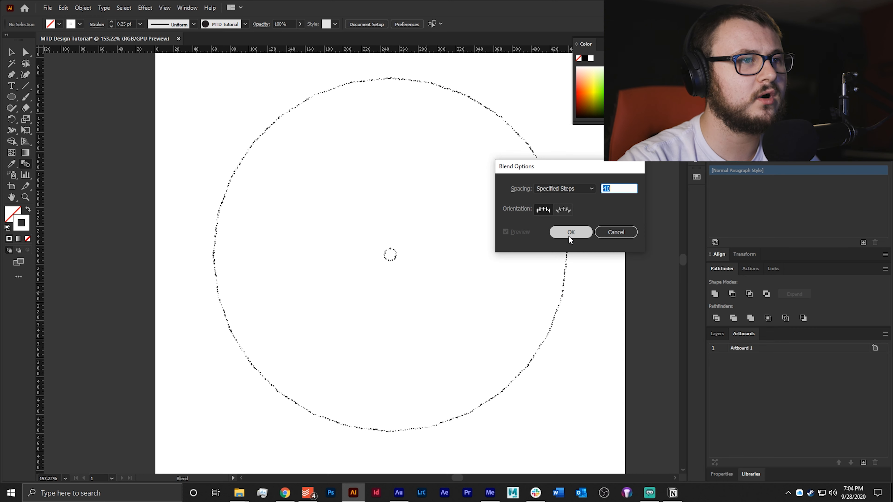
Blend the large outer dotted circle with the small centre circle using 40 specified steps, leaving nothing selected
left_click(570, 234)
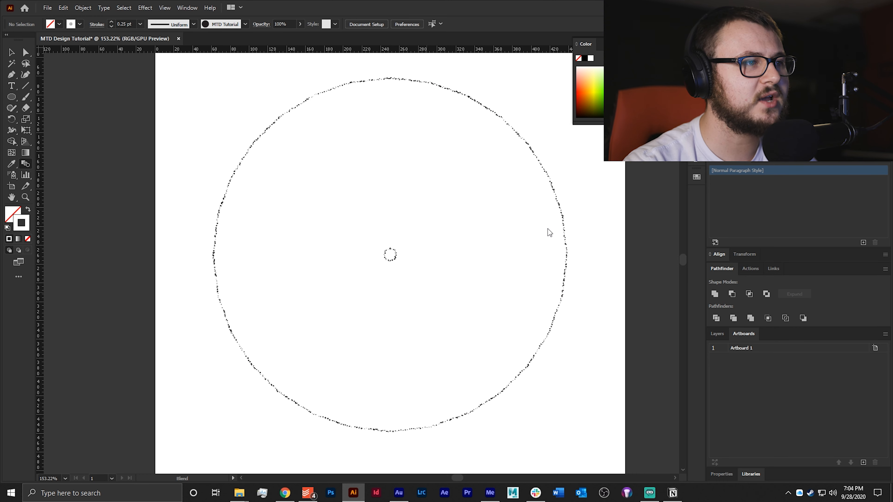
key("v")
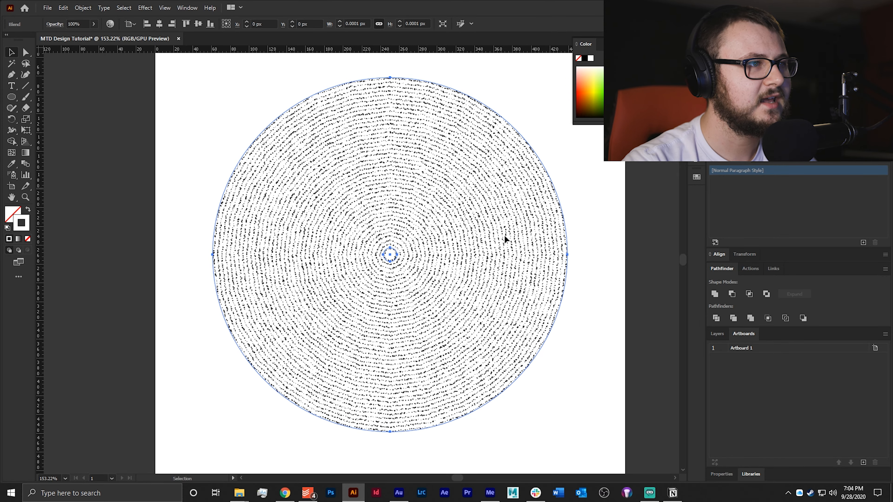
key("ctrl+shift+a")
left_click_drag(383, 235, 386, 266)
left_click_drag(335, 308, 316, 320)
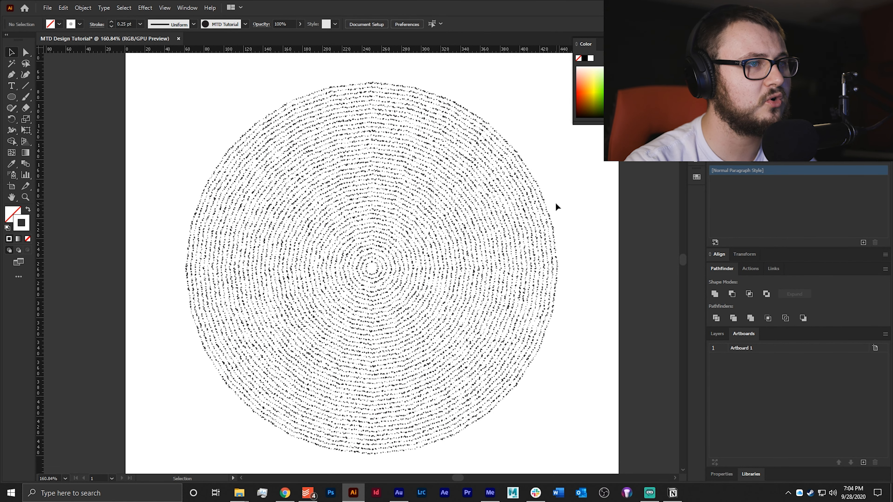
Increase the stroke weight of the blend's outer circle so its dots grow larger toward the edge
key("a")
left_click(544, 199)
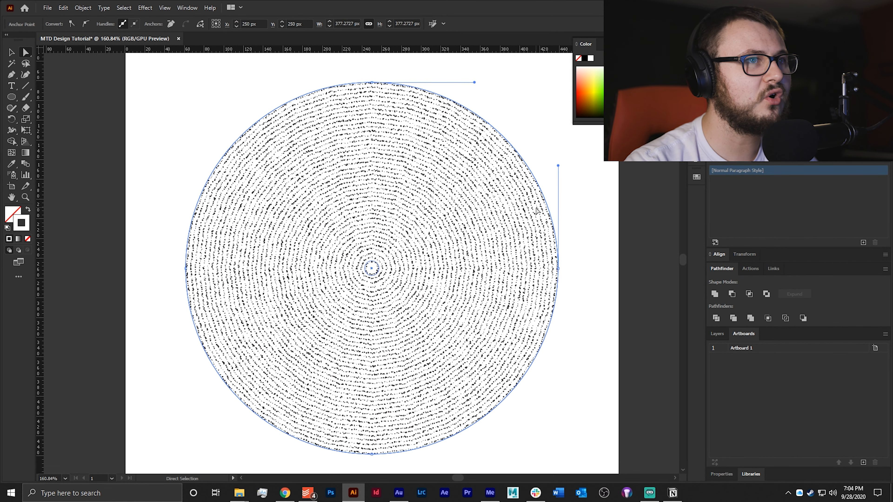
key("v")
left_click(697, 97)
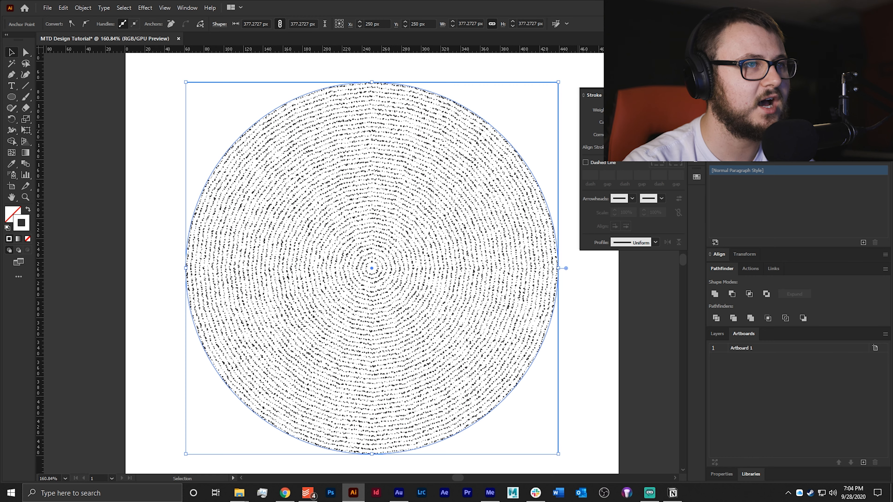
key("Up")
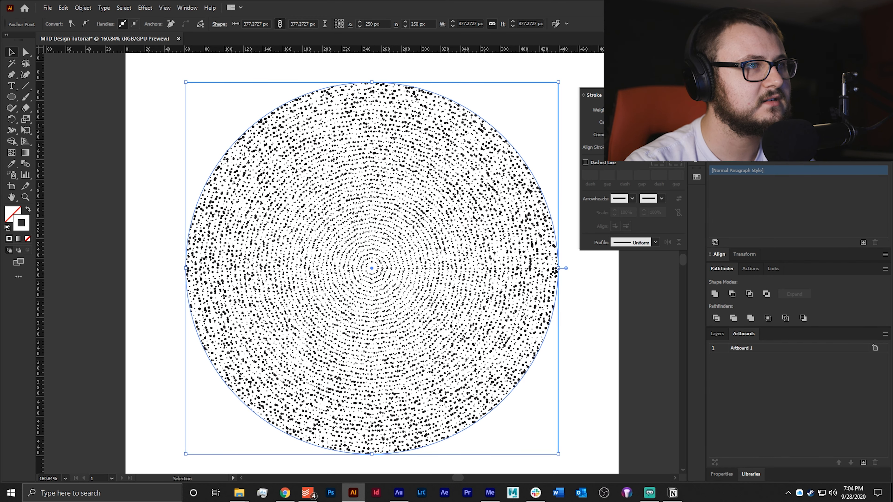
key("Up")
left_click(531, 99)
left_click_drag(374, 262, 339, 268)
left_click(341, 259, "ctrl")
key("ctrl+0")
key("v")
key("ctrl+shift+a")
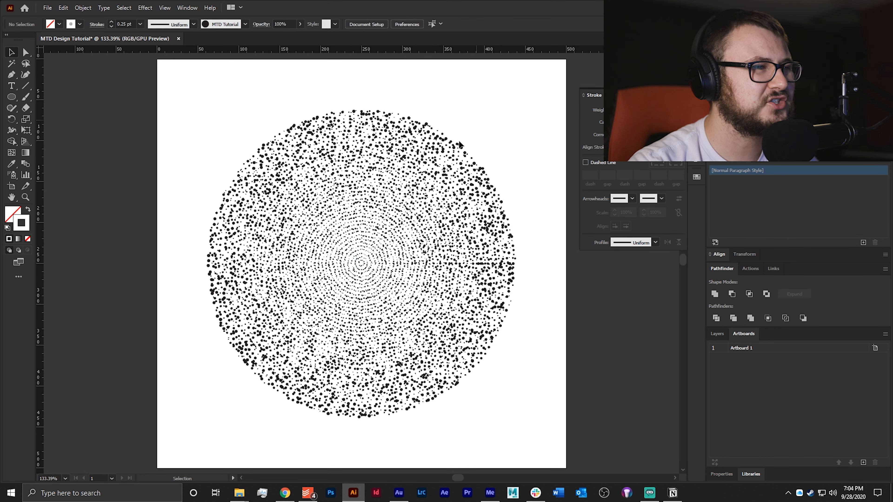
Set the stroke weight of the blend's outer circle to 0.6 pt
key("a")
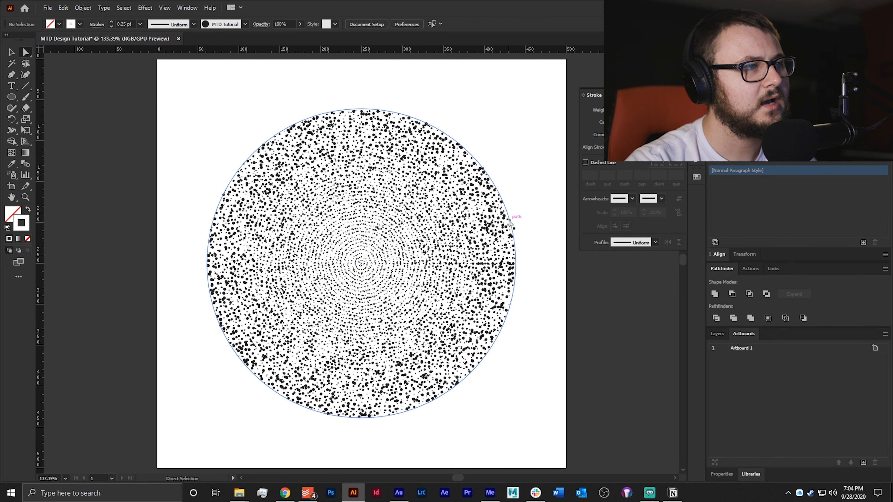
left_click(510, 222)
key("v")
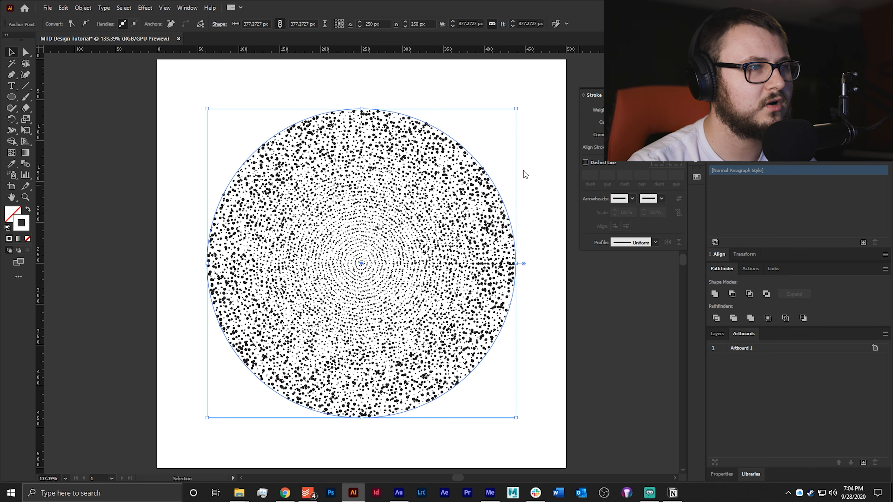
left_click(527, 165)
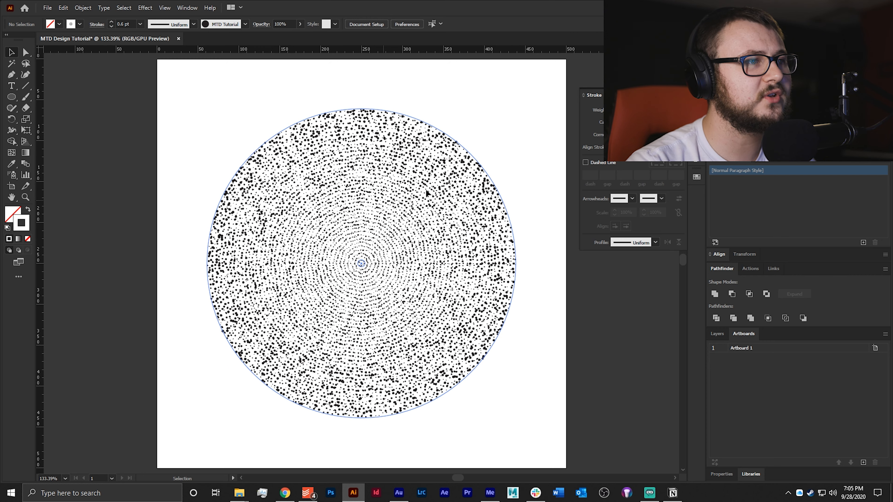
Save the artwork as MTD Design Tutorial.ai in the MTD Design Tutorial folder on the Desktop
key("a")
key("ctrl+shift+s")
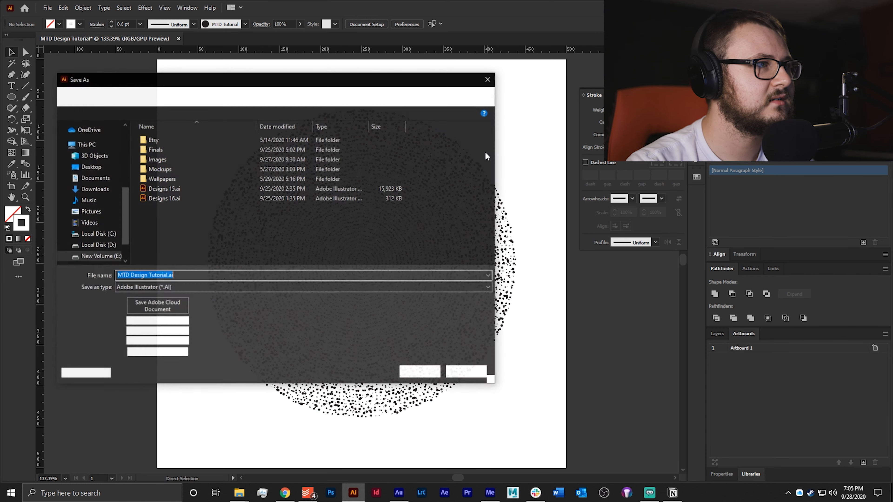
scroll(92, 207, "up", 3)
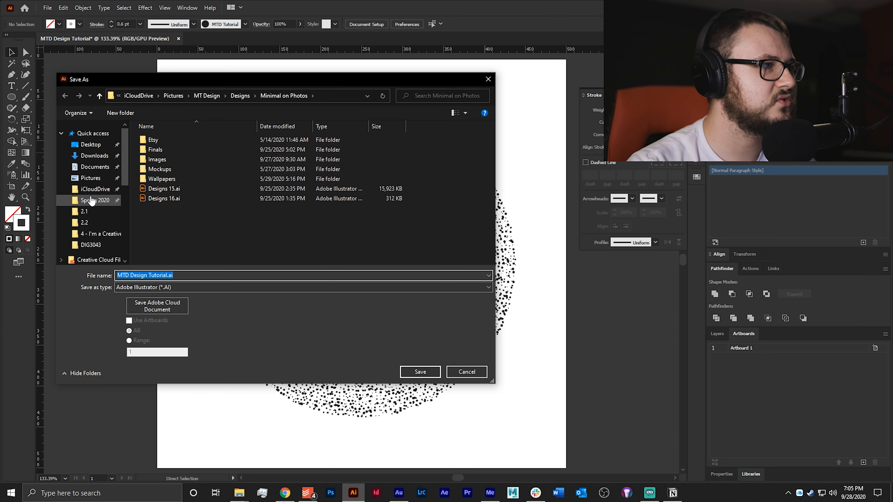
left_click(90, 144)
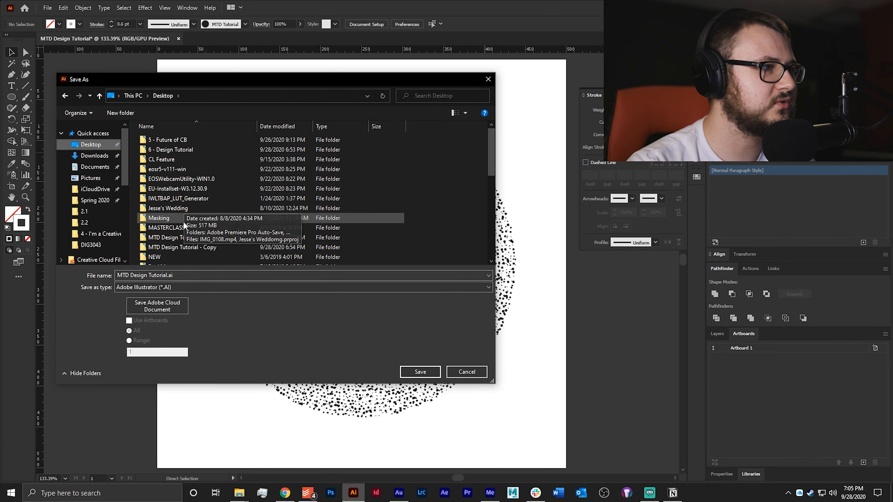
double_click(207, 237)
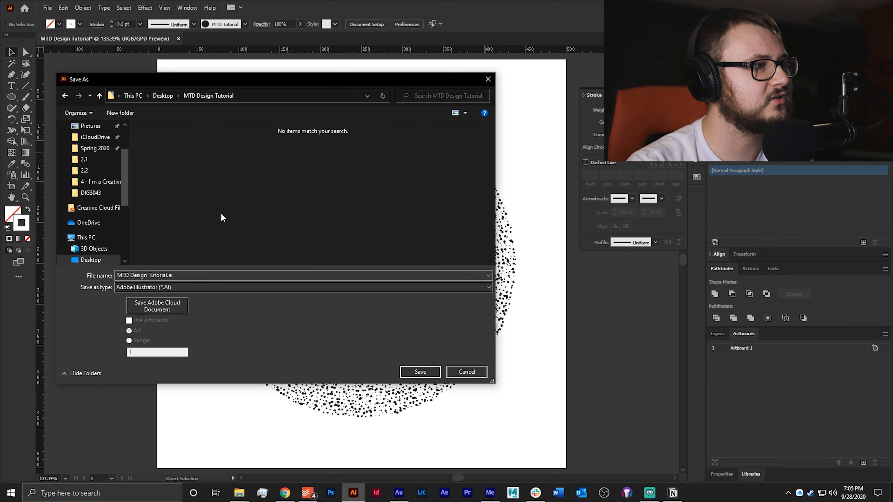
left_click(429, 371)
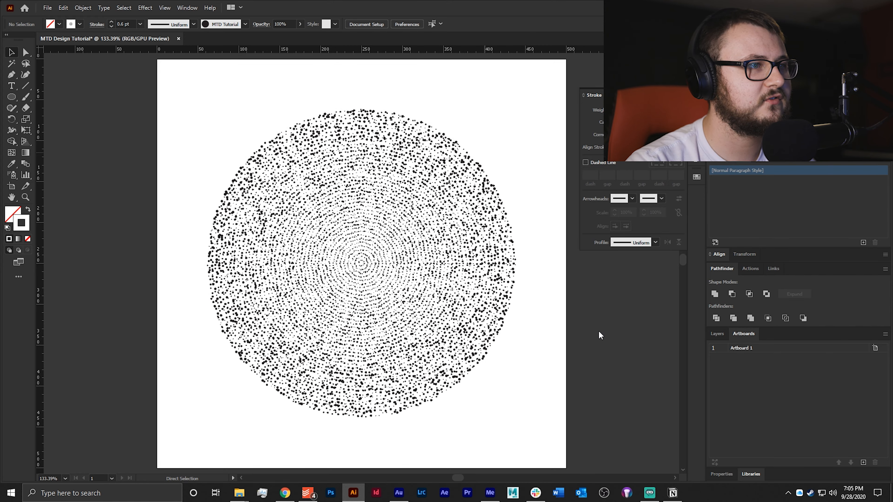
left_click(150, 293)
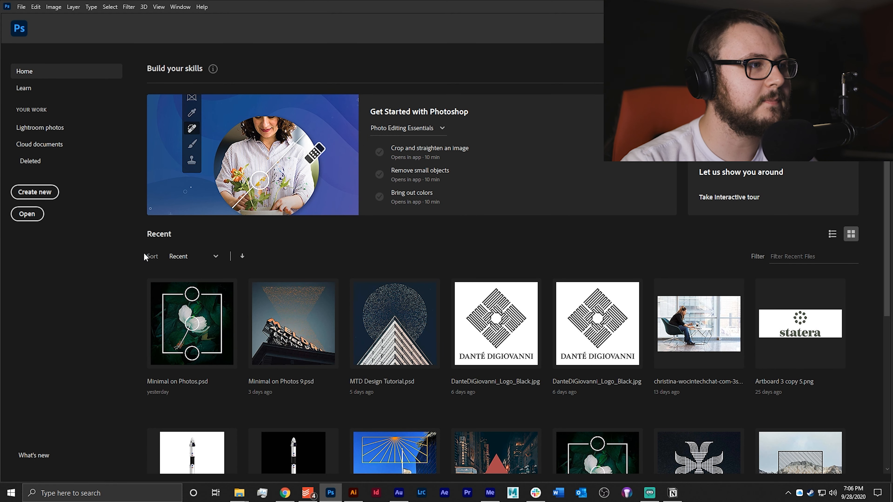
Switch to Illustrator and examine the sharpness of the vector dots at the circle's outer edge up close
left_click(353, 493)
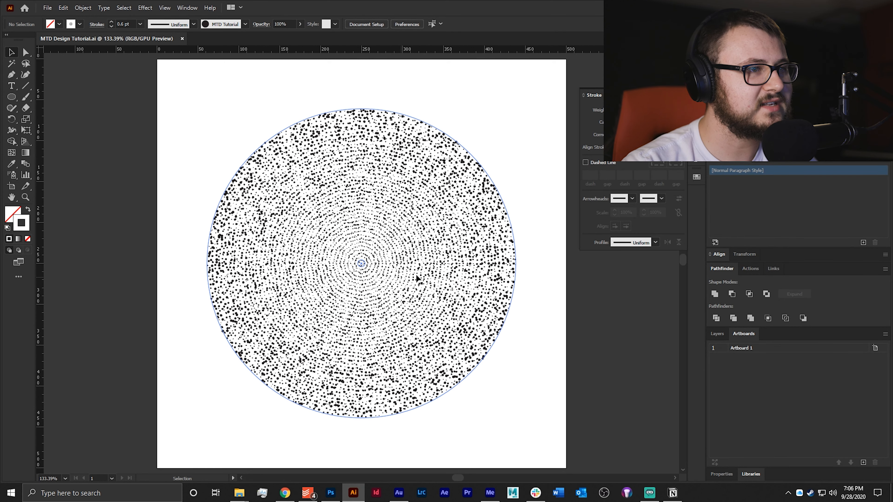
left_click(477, 320)
left_click_drag(205, 92, 556, 348)
left_click(556, 347)
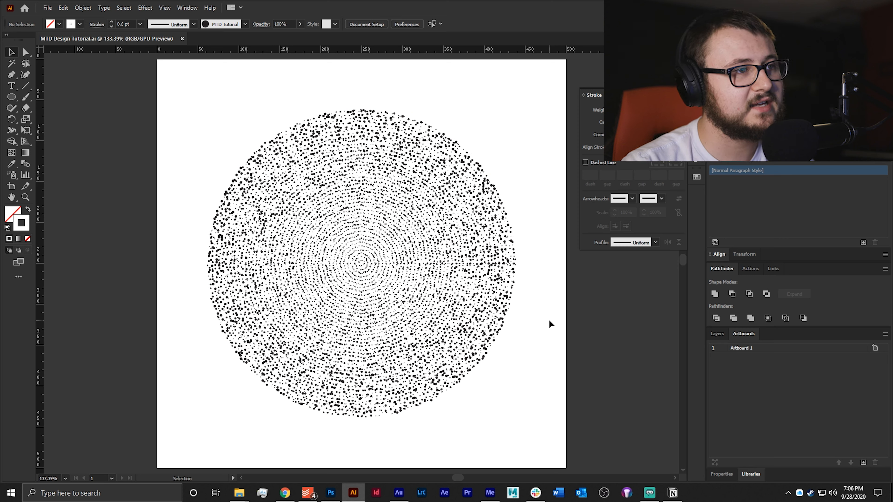
left_click_drag(517, 128, 302, 251)
left_click(544, 158)
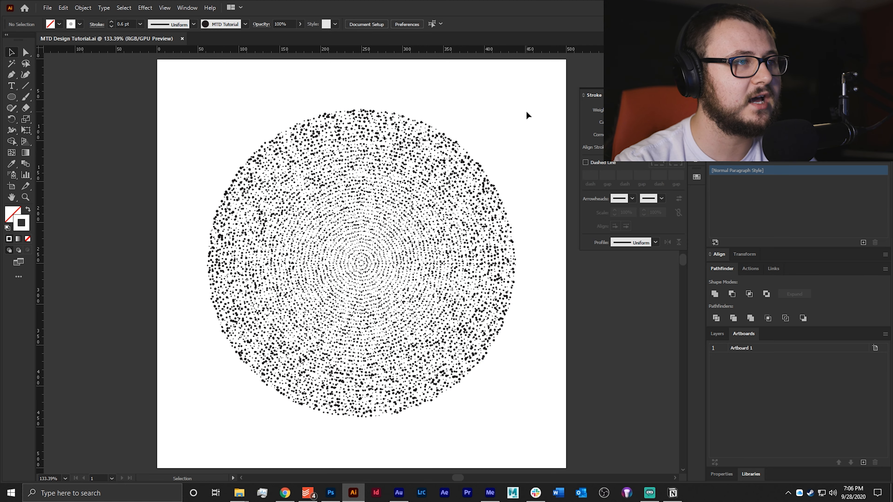
left_click_drag(436, 130, 763, 252)
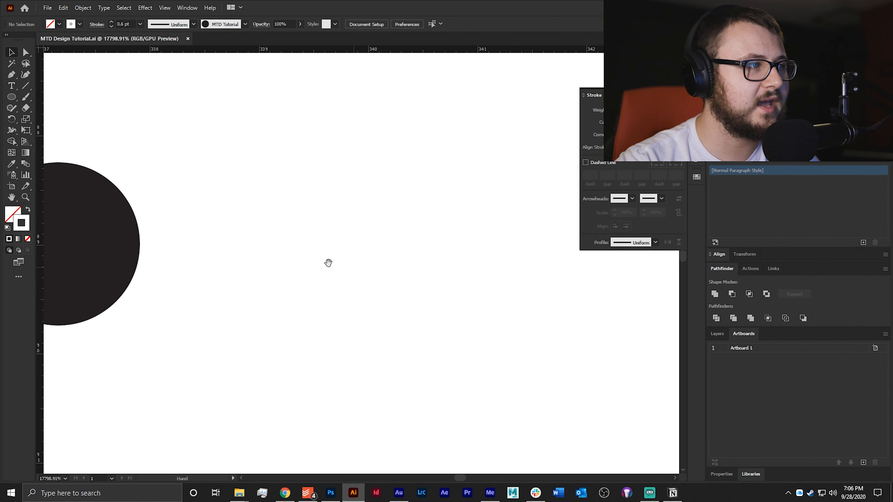
left_click_drag(136, 258, 480, 297)
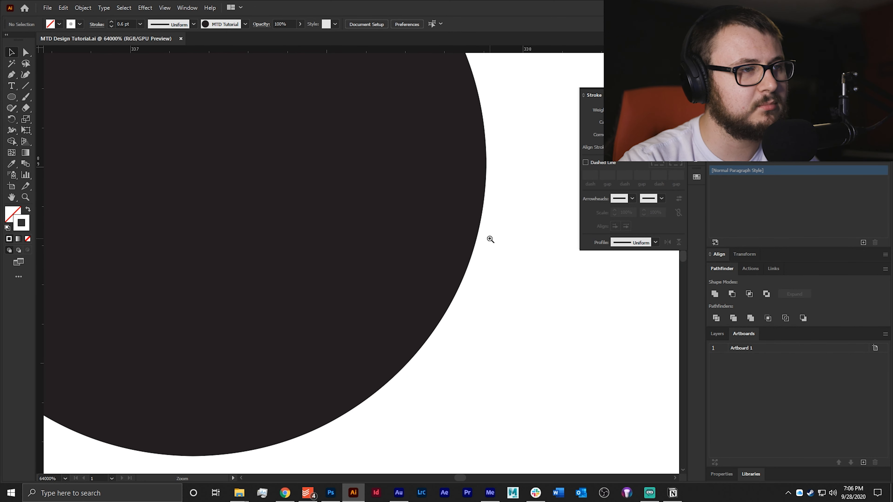
left_click_drag(525, 240, 254, 250)
left_click_drag(494, 255, 285, 269)
left_click_drag(464, 250, 287, 274)
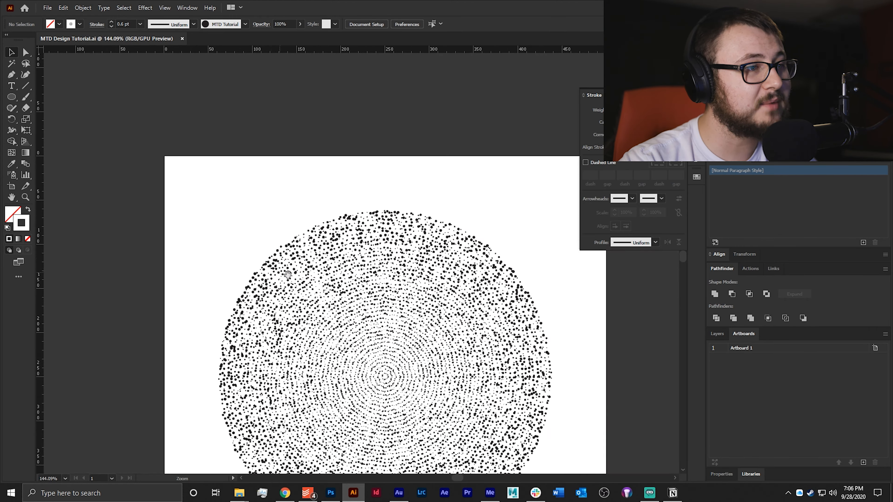
left_click_drag(349, 318, 330, 249)
Switch to Photoshop and set up a new document of 2000 x 2000 pixels at 300 pixels/inch
left_click(331, 492)
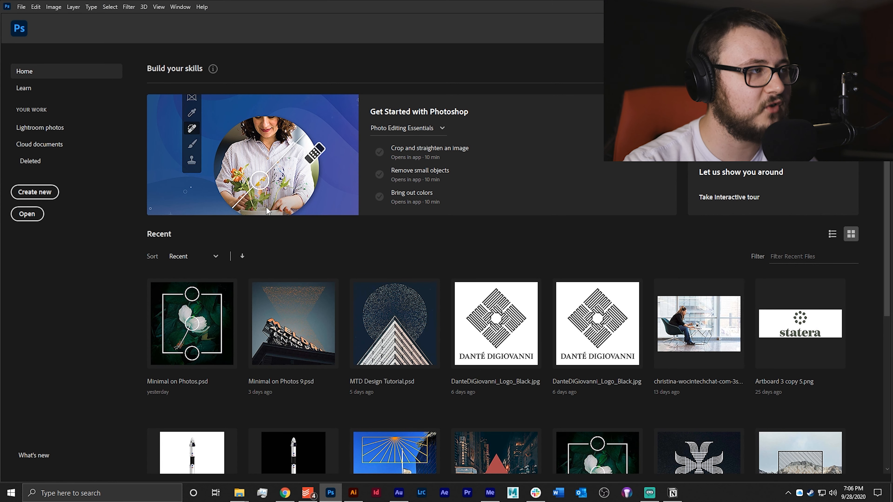
left_click(34, 191)
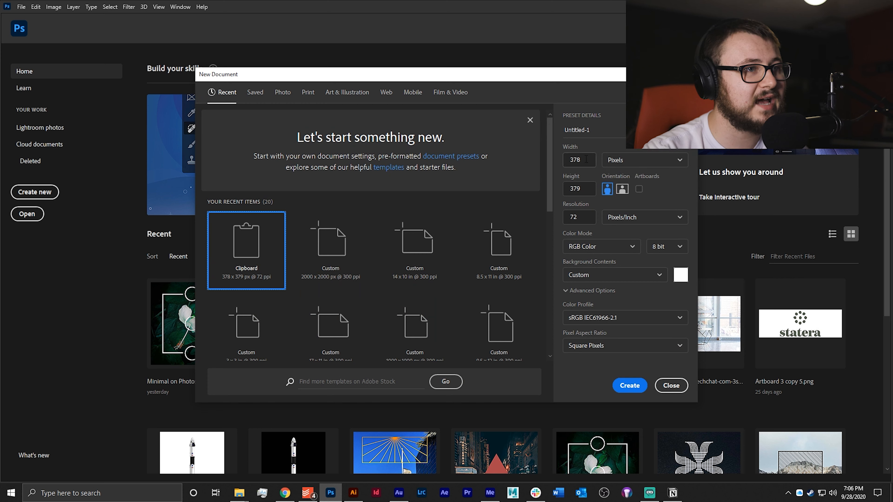
left_click(588, 160)
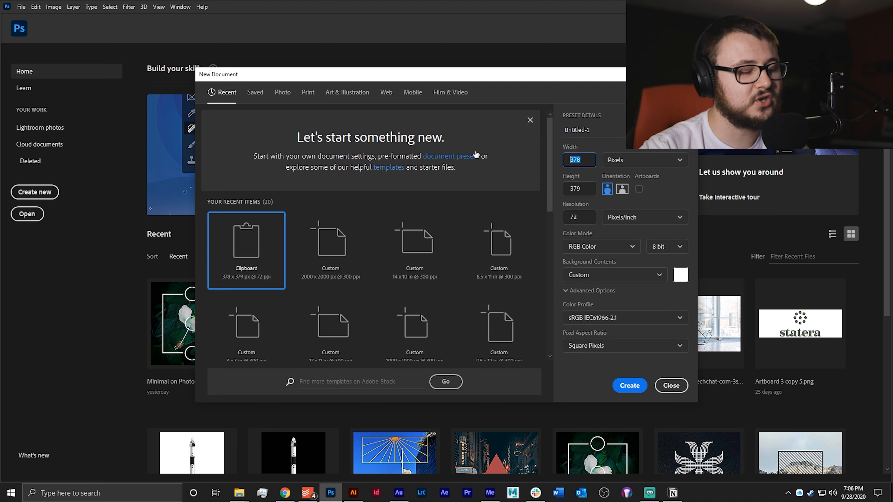
key("Tab")
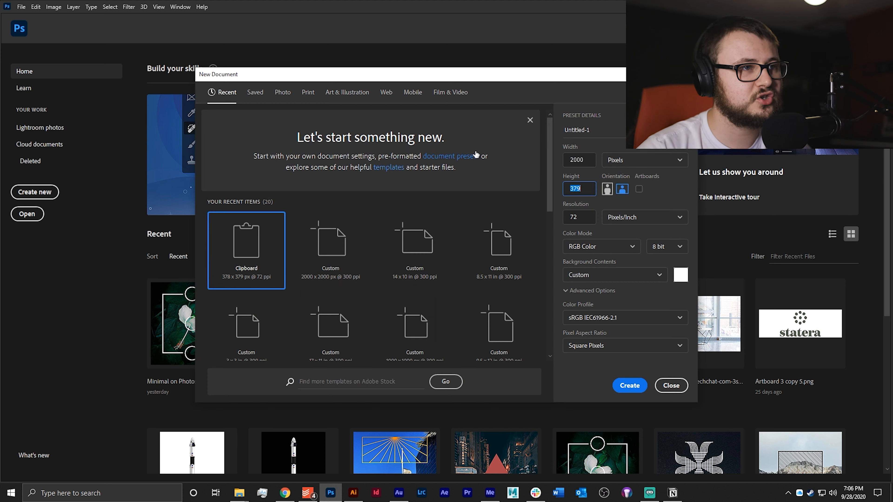
type("2000")
key("Tab")
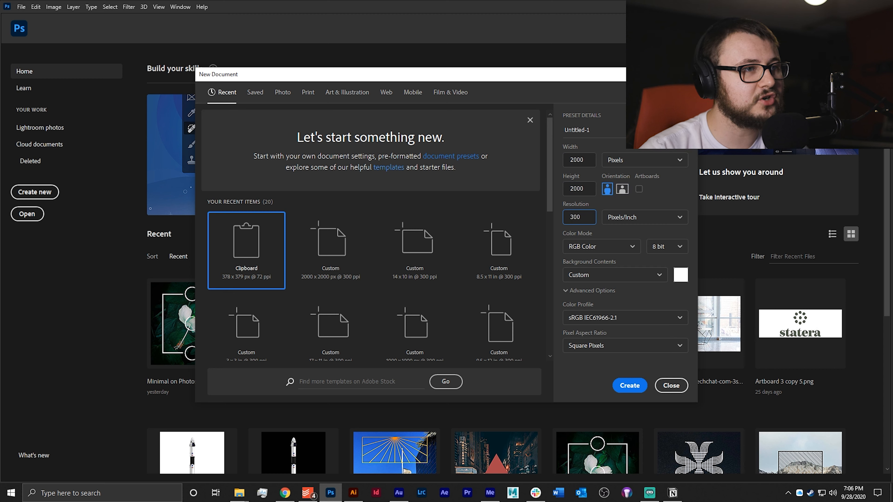
Name the new document MTD Tutorial, create it, and show the rulers around its canvas
key("shift+Tab")
key("shift+Tab")
key("shift+Tab")
key("shift+Tab")
key("shift+Tab")
key("shift+Tab")
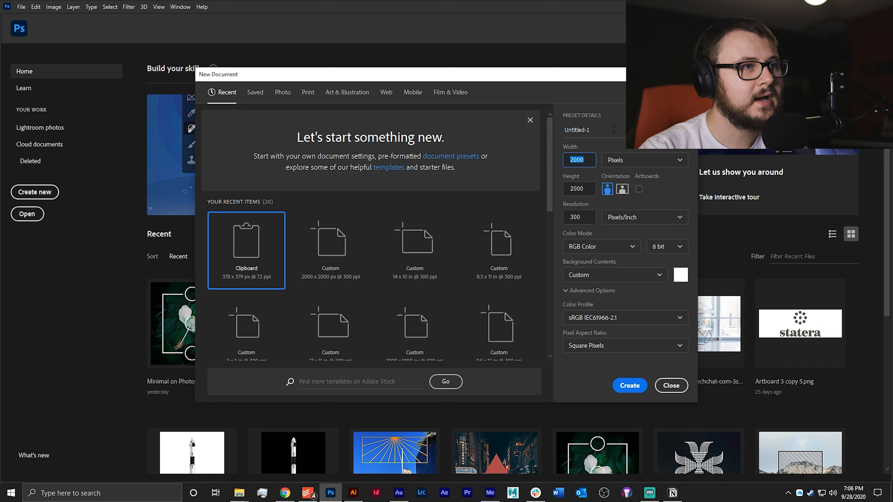
key("shift+Tab")
type("M")
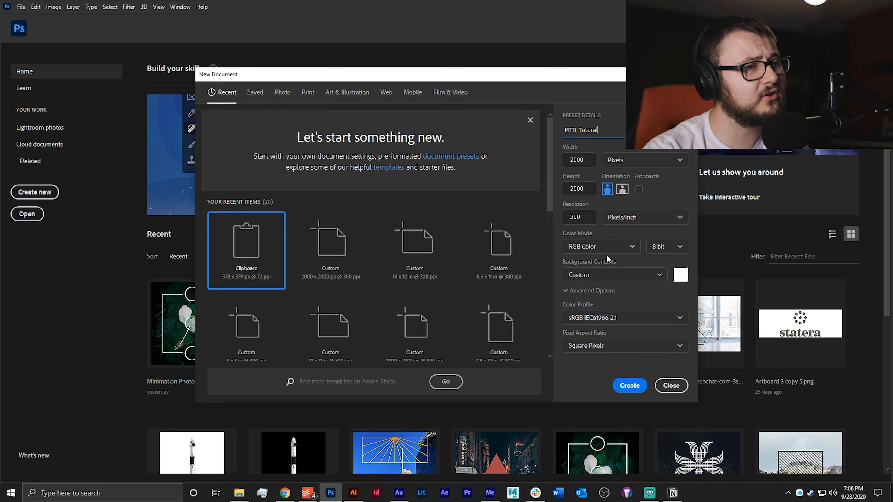
left_click(630, 385)
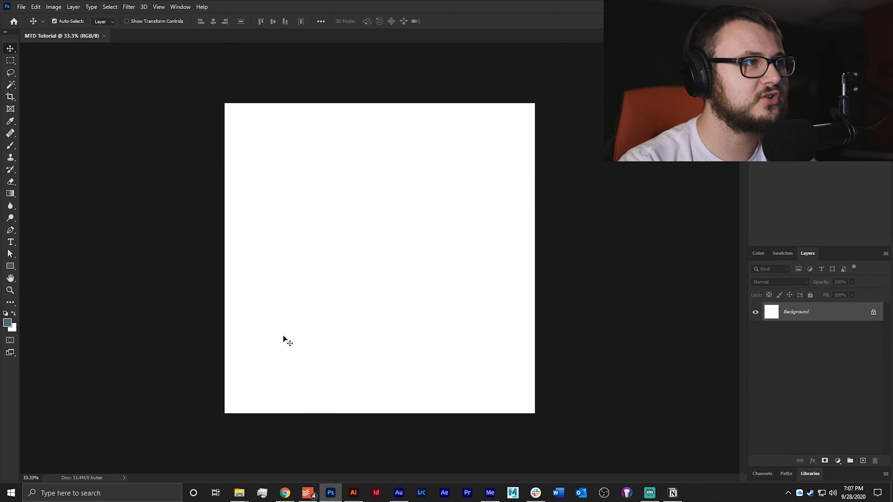
key("ctrl+r")
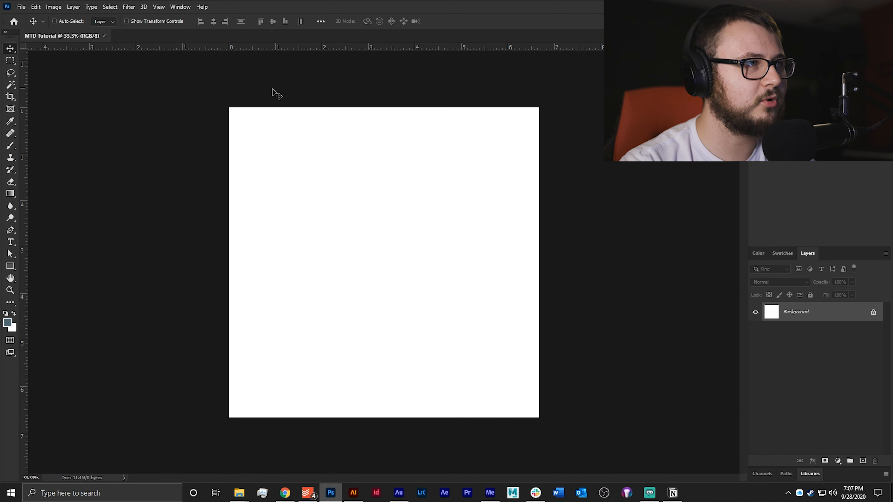
key("ctrl+plus")
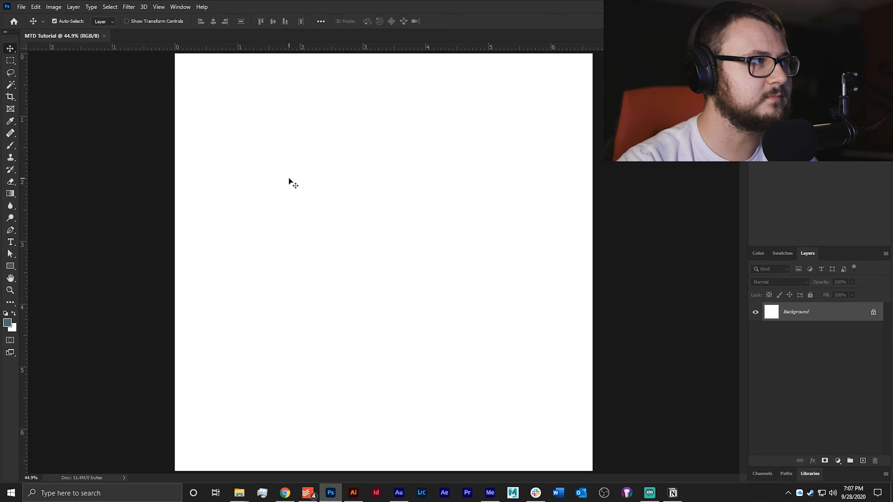
Open the MTD Design Tutorial folder on the Desktop in a new File Explorer window
right_click(239, 492)
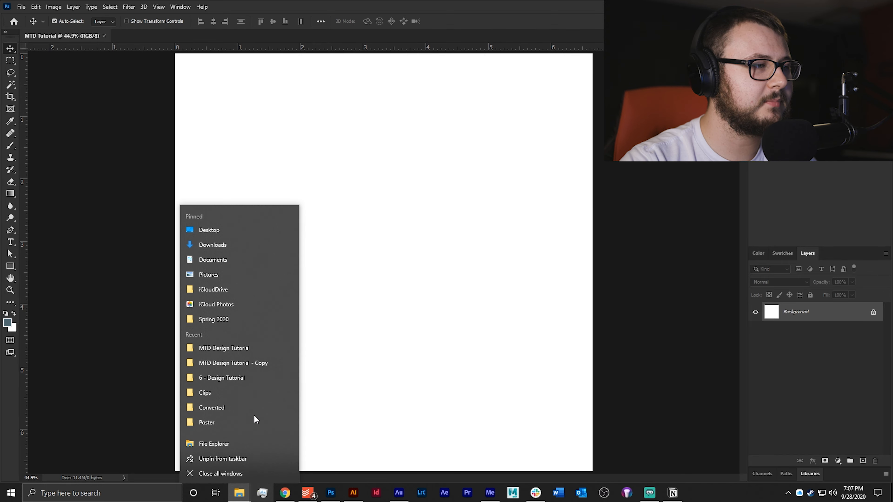
left_click(231, 445)
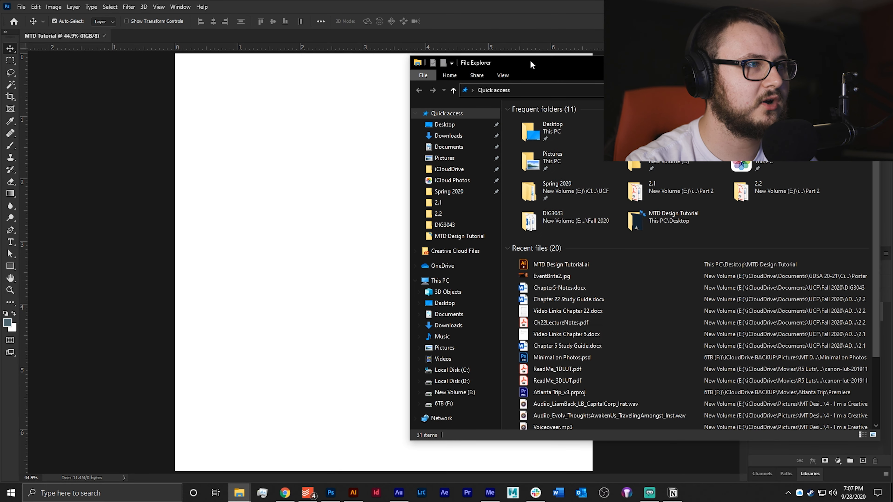
left_click_drag(529, 61, 485, 50)
left_click(401, 114)
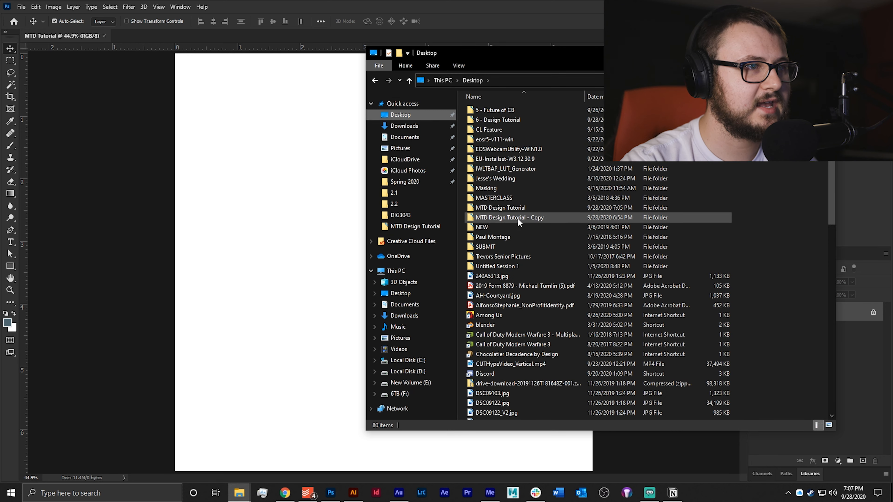
double_click(519, 208)
left_click(503, 113)
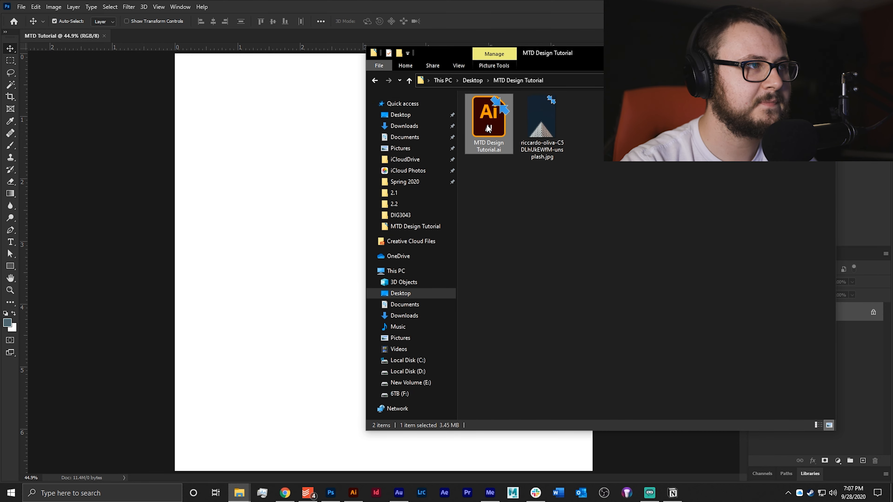
Place MTD Design Tutorial.ai into the Photoshop canvas as a smart object, using page 1 cropped to its bounding box
left_click_drag(490, 125, 215, 196)
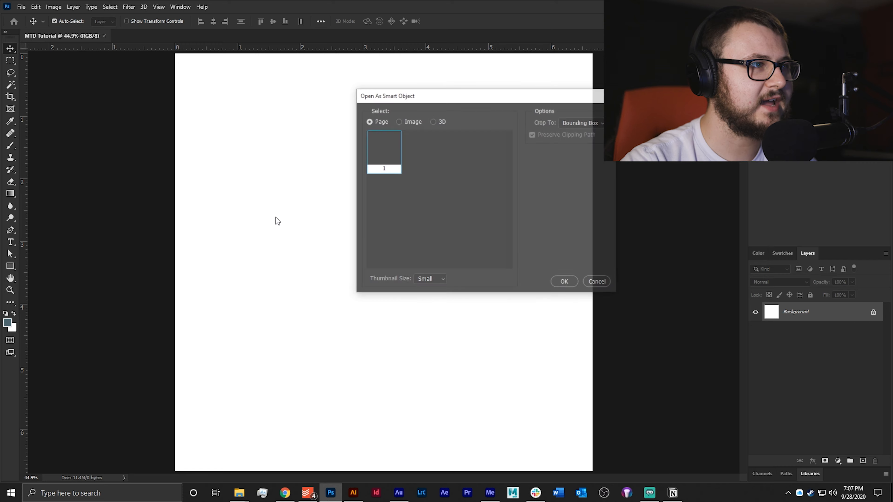
key("Return")
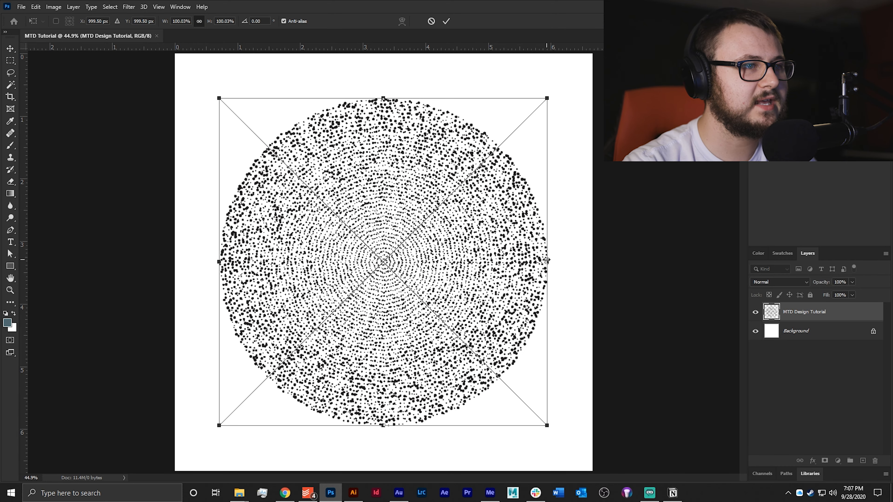
key("Return")
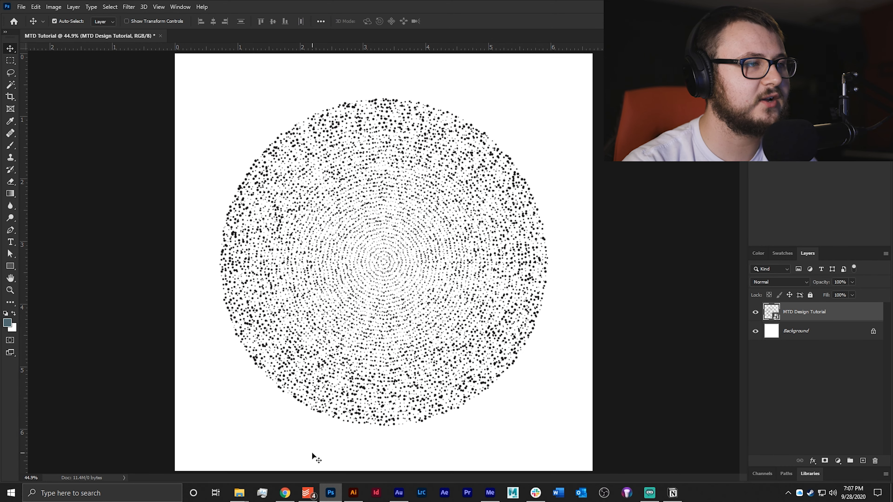
left_click_drag(374, 208, 428, 224)
left_click_drag(380, 185, 438, 194)
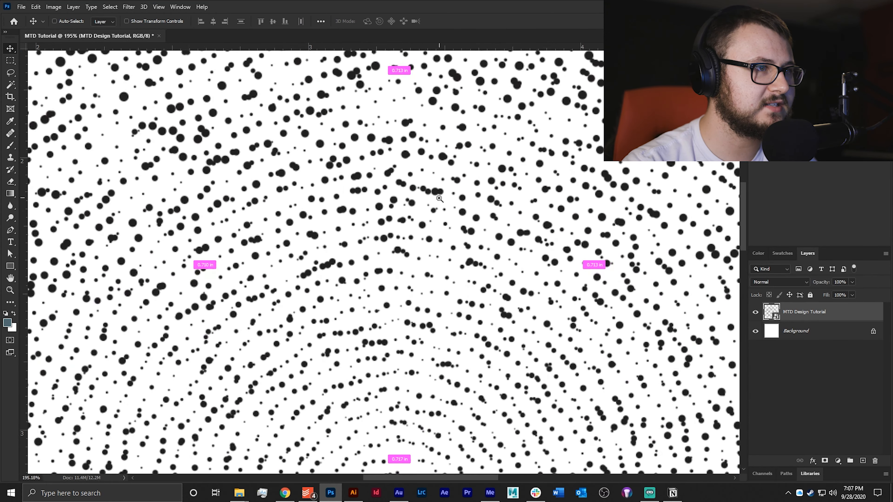
left_click_drag(387, 205, 452, 213)
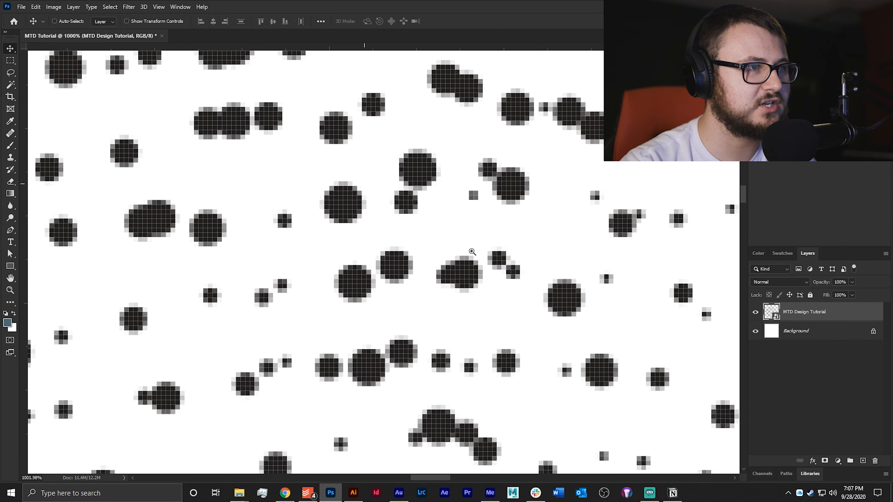
key("ctrl+0")
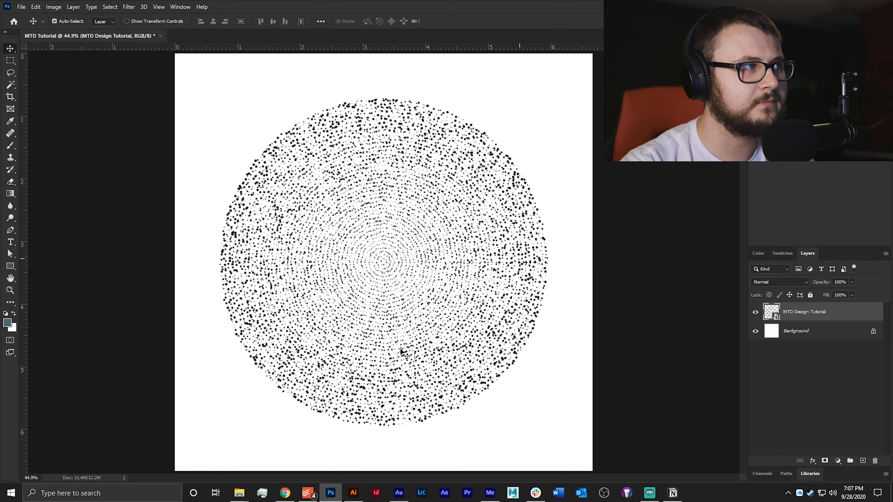
Place the Unsplash building JPG from the MTD Design Tutorial folder onto the canvas
mouse_move(239, 492)
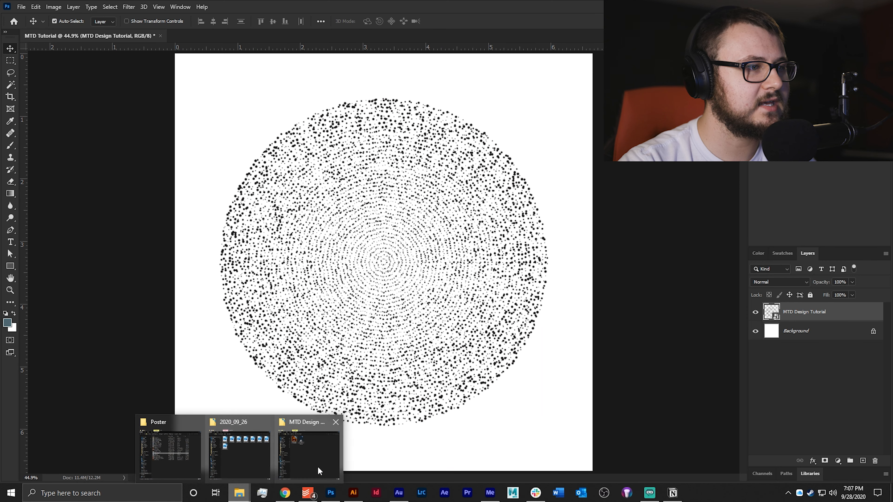
left_click(318, 457)
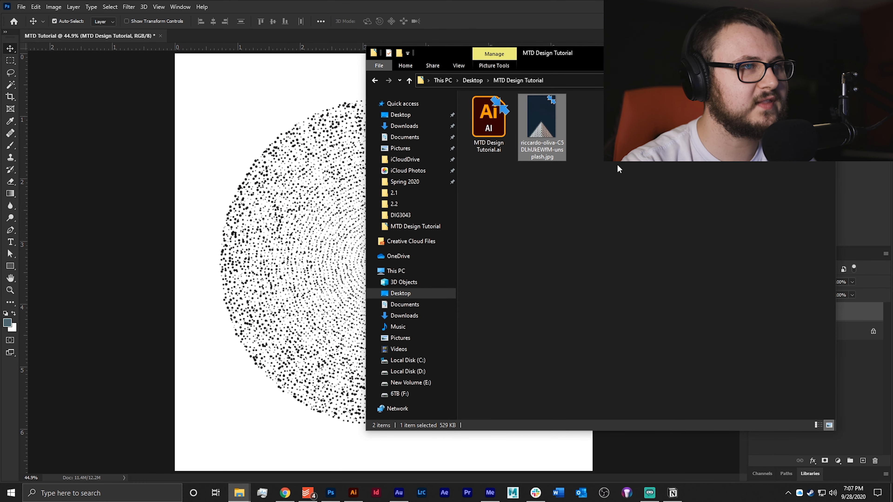
left_click(182, 178)
left_click_drag(476, 198, 478, 200)
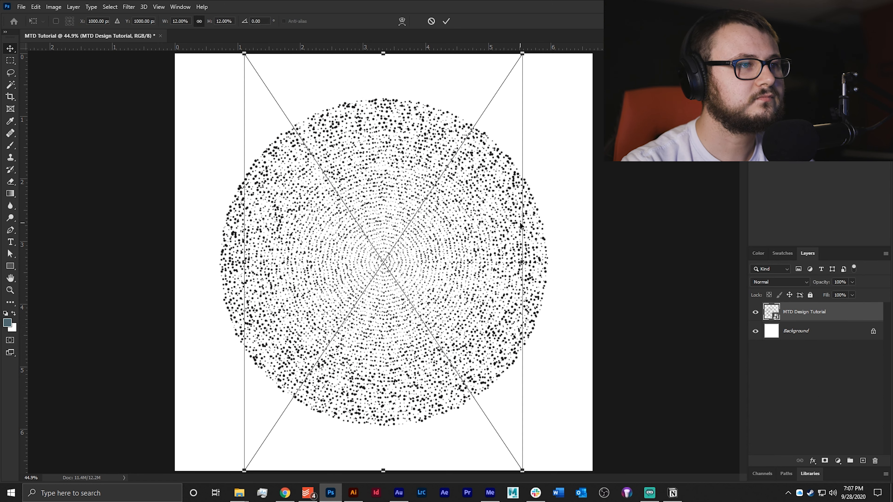
Scale the building photo to about 19.87% and move it up so the building fills the canvas's lower part
left_click_drag(523, 262, 603, 268)
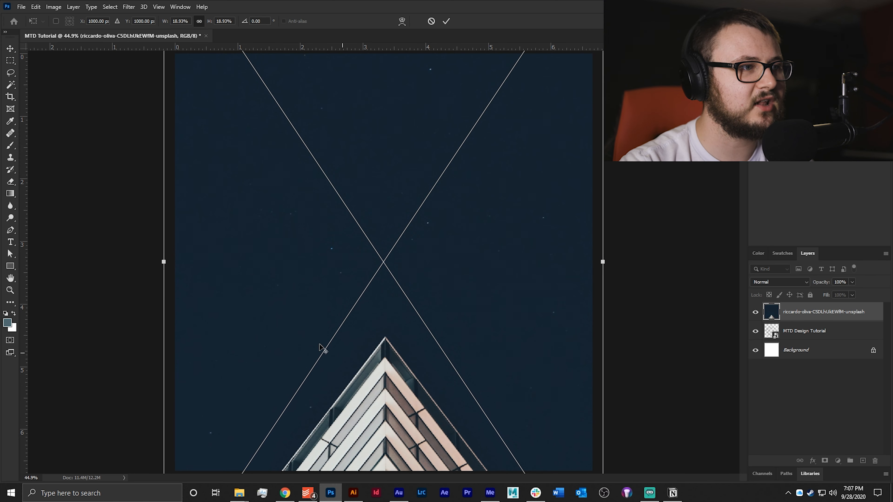
left_click_drag(520, 316, 492, 210)
scroll(517, 192, "down", 4)
left_click_drag(434, 246, 433, 236)
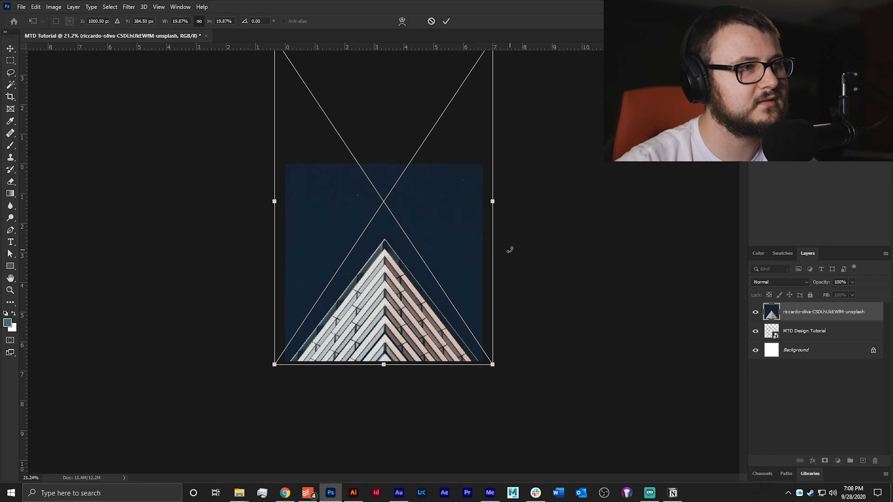
key("Return")
Move the building photo layer beneath the dotted circle layer
left_click_drag(823, 316, 812, 339)
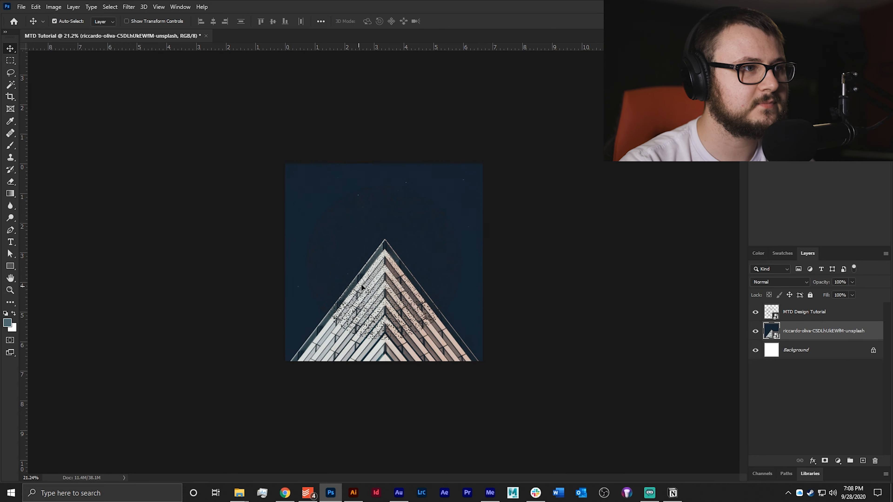
left_click_drag(375, 261, 449, 262)
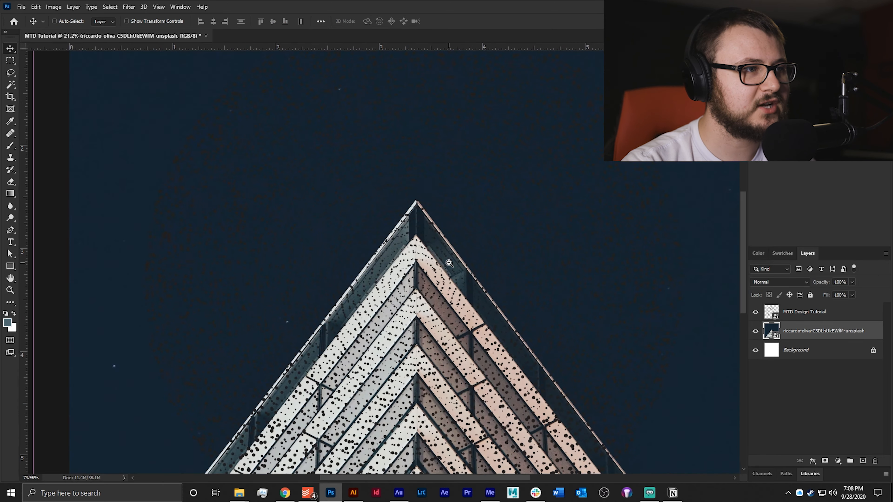
key("ctrl+0")
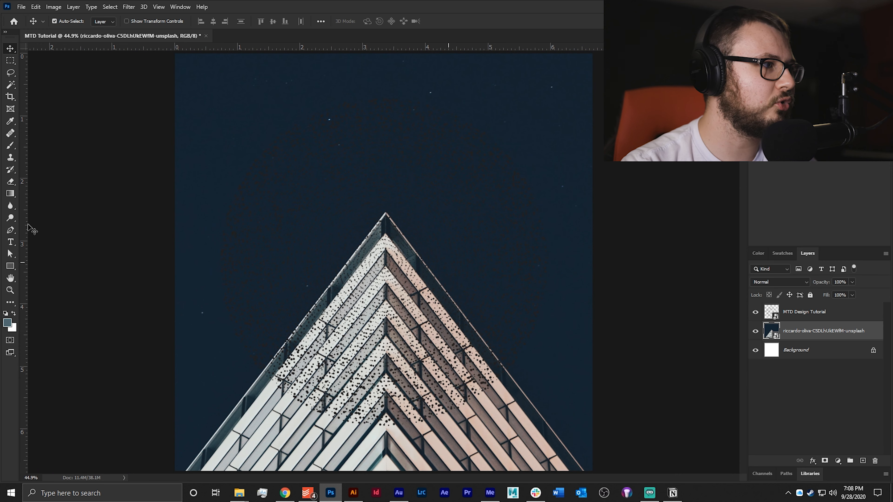
Add a vertical guide at the canvas centre and shift the photo so the building's peak lines up with it
left_click_drag(24, 230, 383, 160)
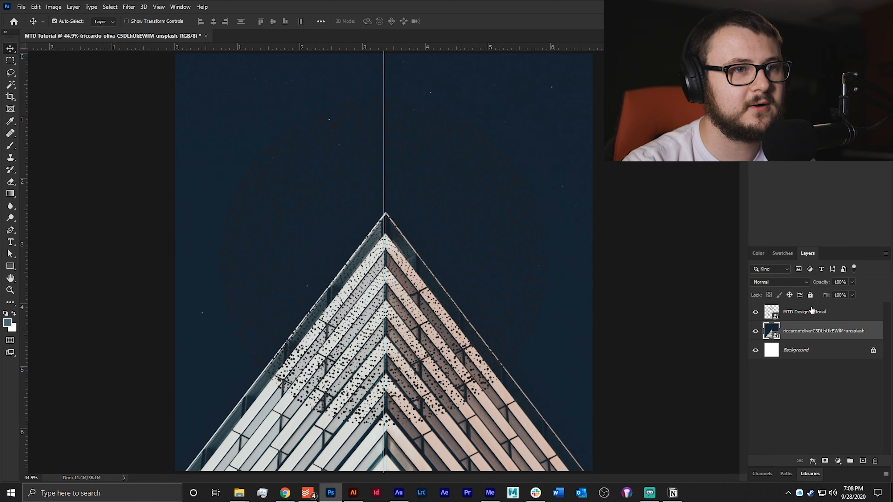
left_click_drag(386, 221, 502, 225, "ctrl")
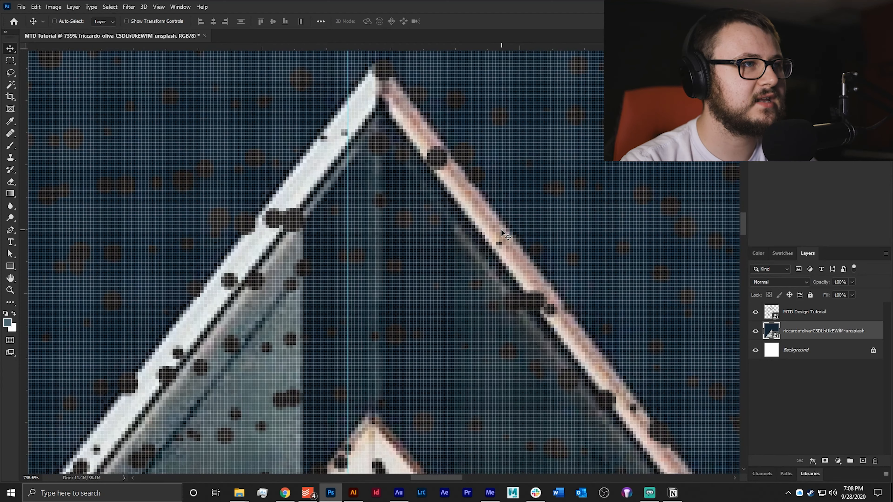
key("ctrl+t")
left_click_drag(382, 137, 246, 278)
key("Return")
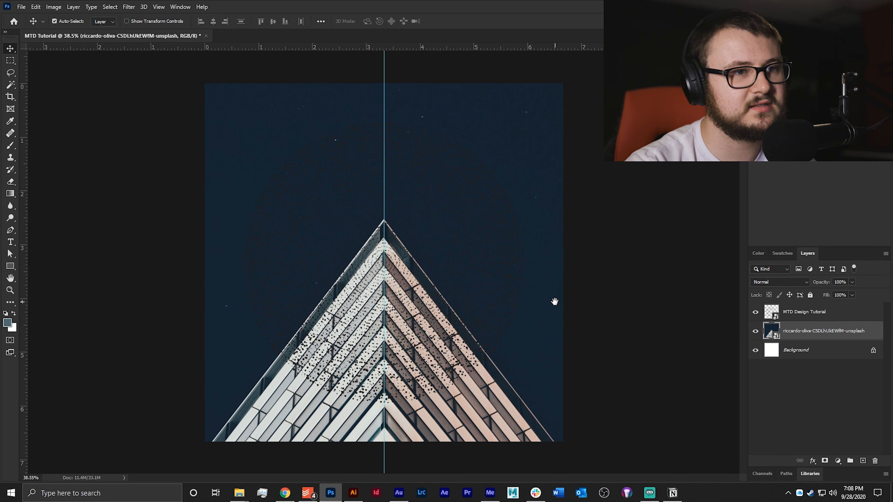
Apply a white (ffffff) Color Overlay to the MTD Design Tutorial layer
left_click(791, 314)
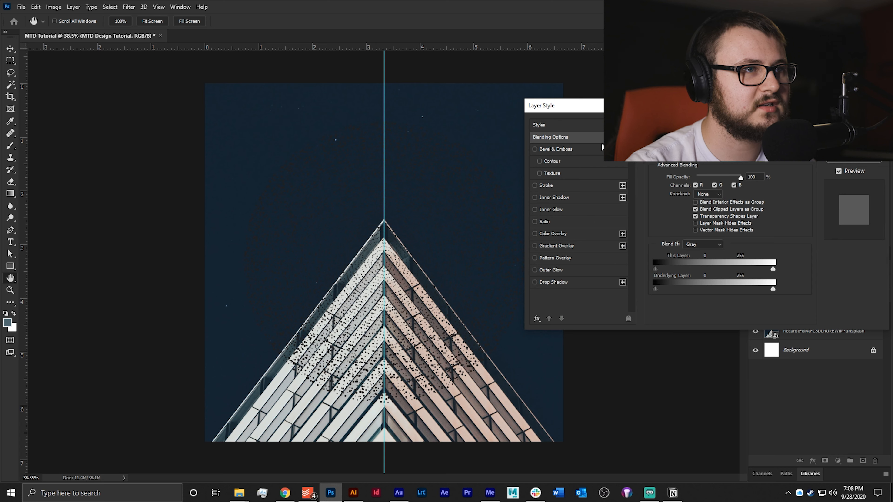
key("Escape")
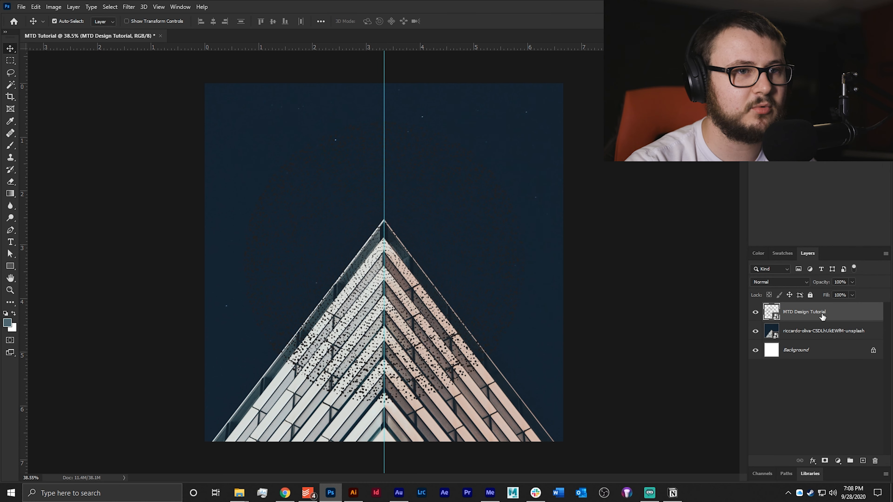
double_click(852, 313)
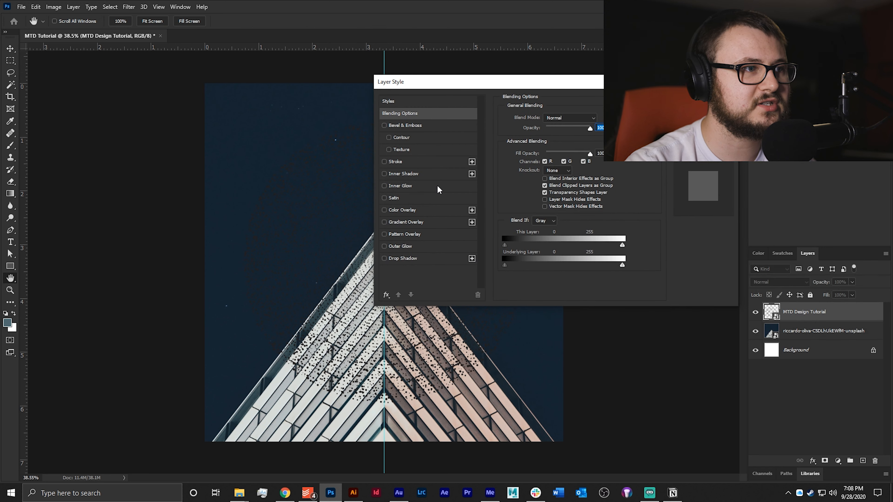
left_click(400, 211)
left_click(596, 119)
type("ffffff")
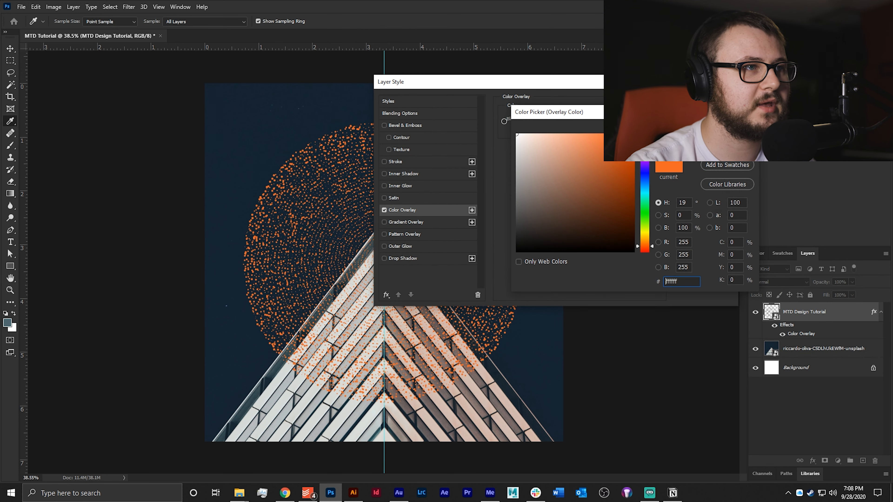
key("Return")
key("Return")
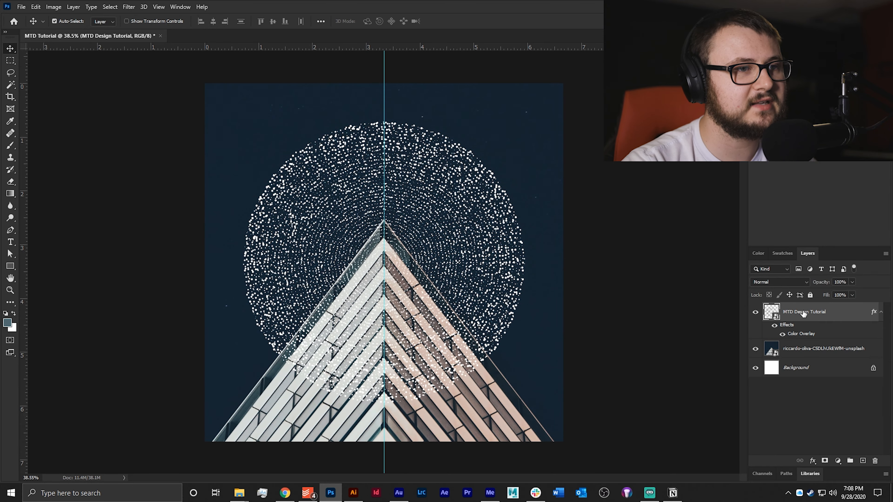
Move the dotted circle straight up to Y 760.50 px so its centre sits on the building's peak
key("ctrl+t")
scroll(379, 251, "up", 5)
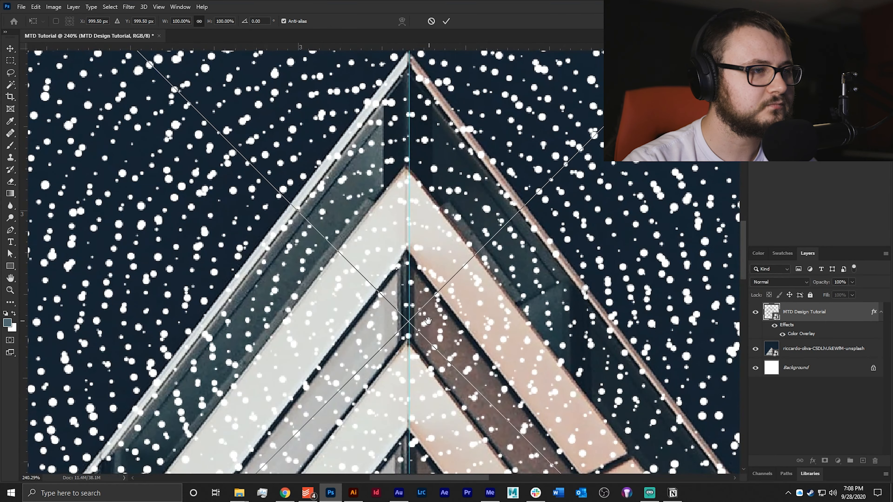
left_click_drag(430, 267, 473, 263)
left_click_drag(491, 229, 487, 198)
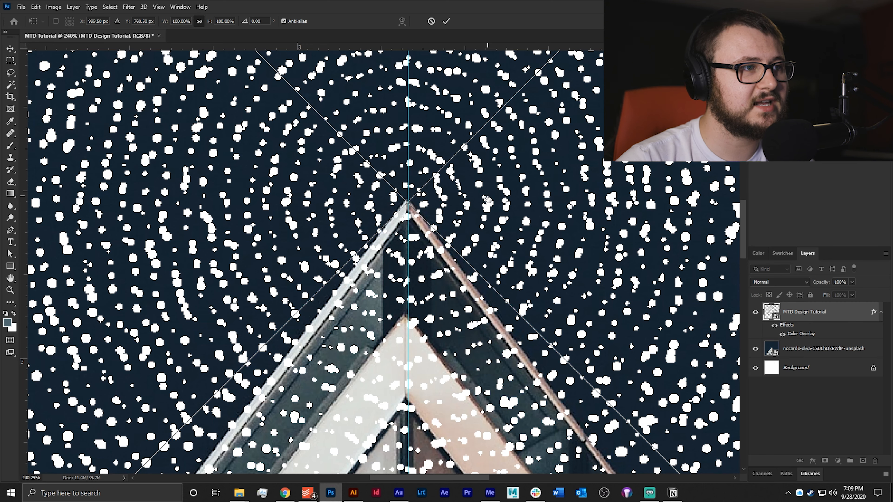
key("Return")
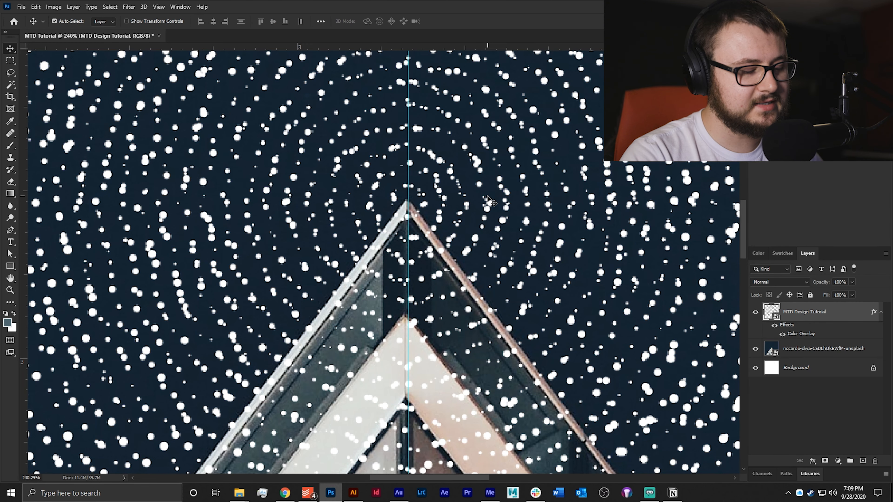
key("ctrl+0")
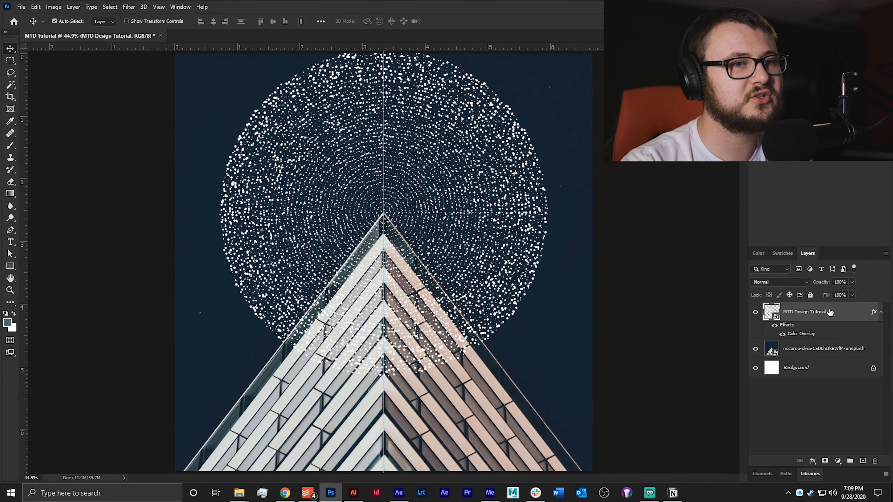
Scale the dotted circle down proportionally around its centre to about 79.87%
key("ctrl+t")
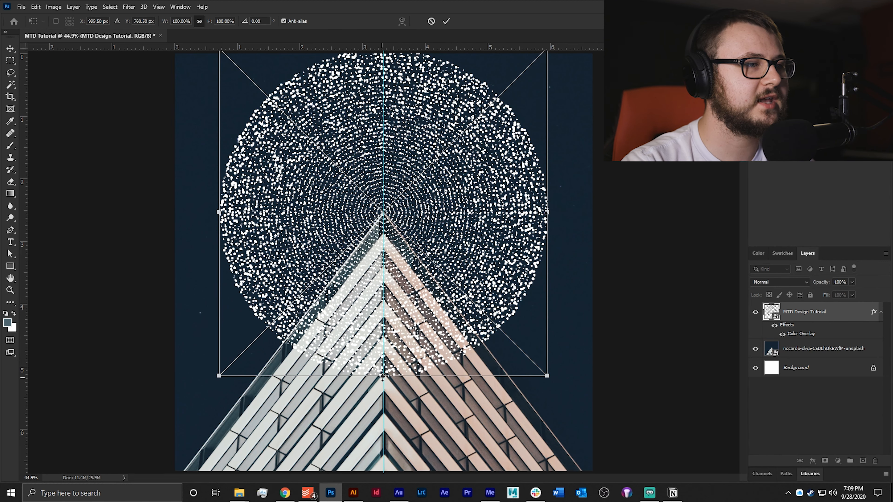
left_click_drag(383, 375, 382, 343)
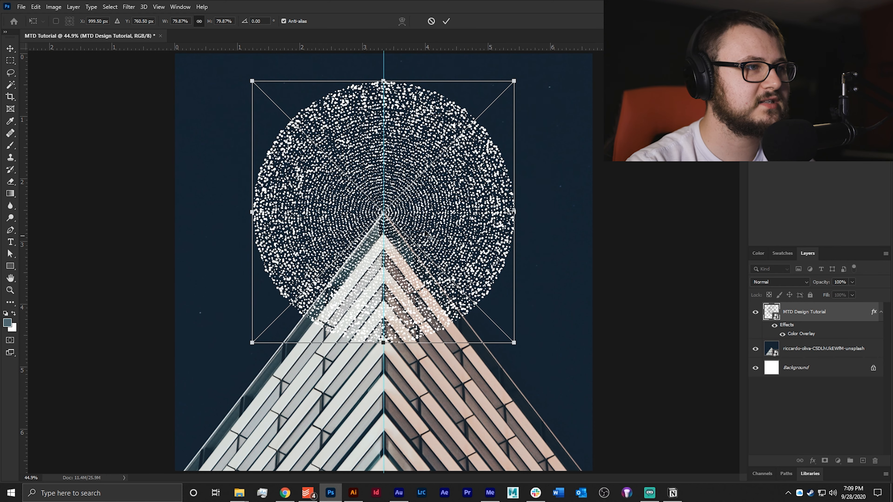
key("Return")
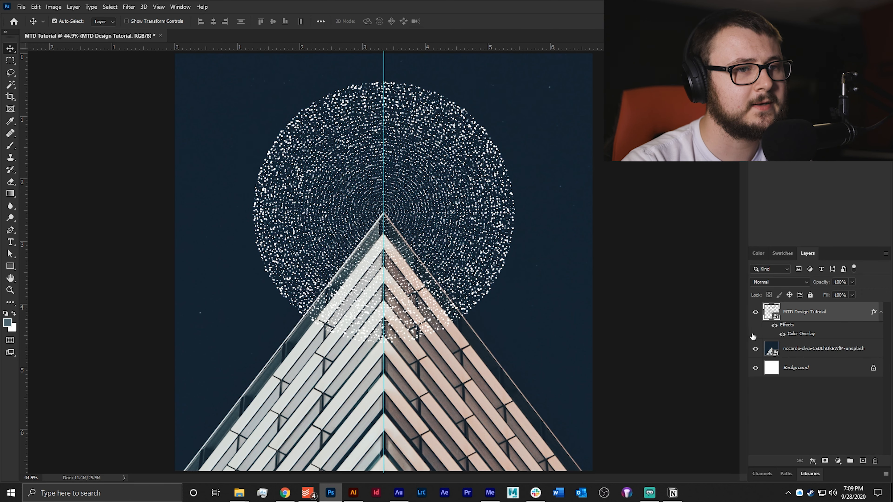
Hide the dotted circle layer to examine the building photo alone, and show the layer again
left_click(755, 312)
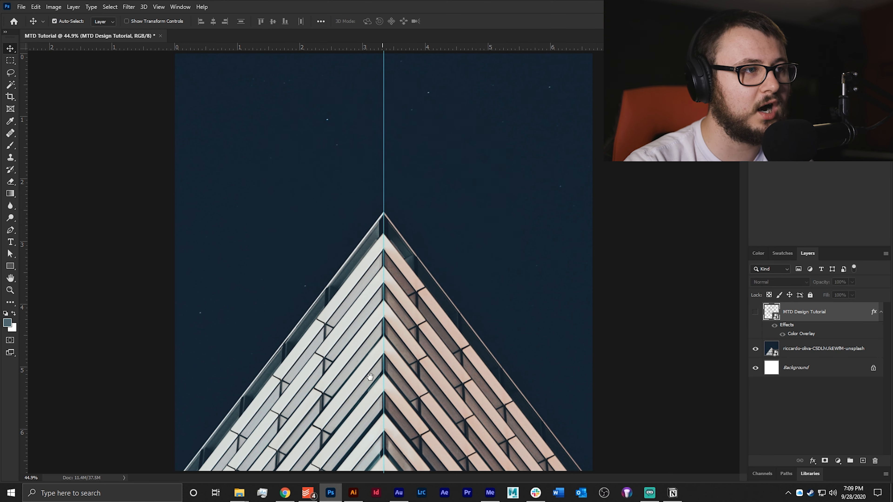
key("ctrl+space")
left_click(754, 312)
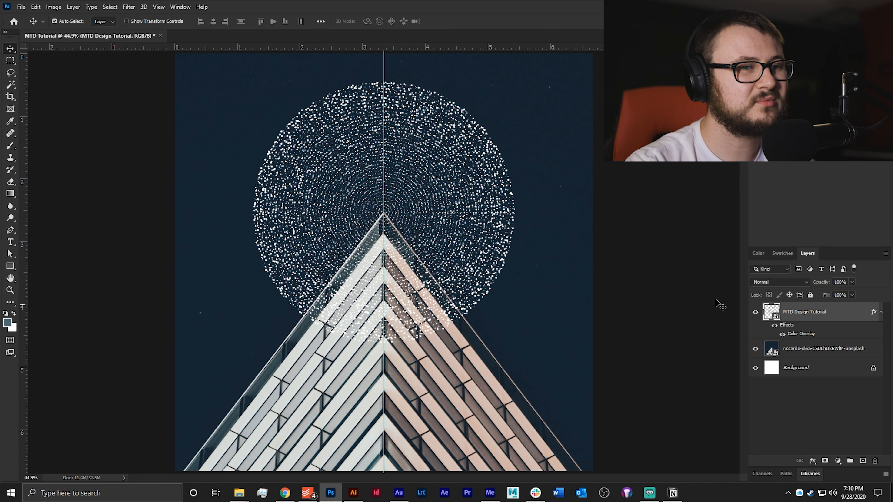
Hide the dotted circle layer and start a Pen path along the building's left edge, from the canvas's bottom edge up to the peak
left_click(755, 312)
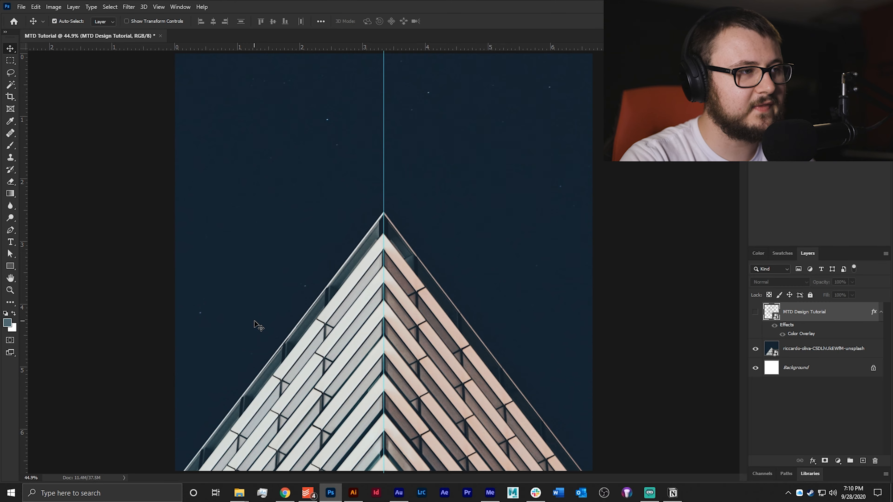
key("p")
left_click_drag(262, 393, 409, 246)
left_click_drag(282, 424, 429, 174)
left_click_drag(222, 268, 287, 274)
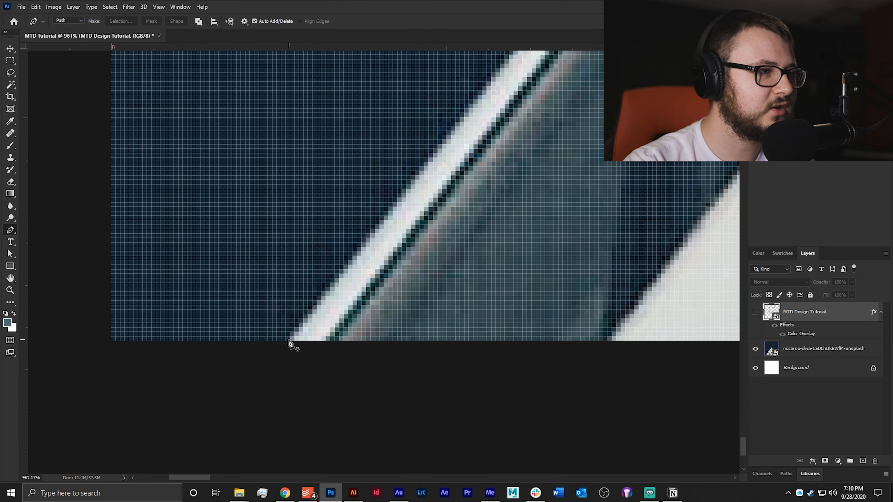
left_click_drag(283, 351, 337, 260)
left_click_drag(425, 234, 361, 261)
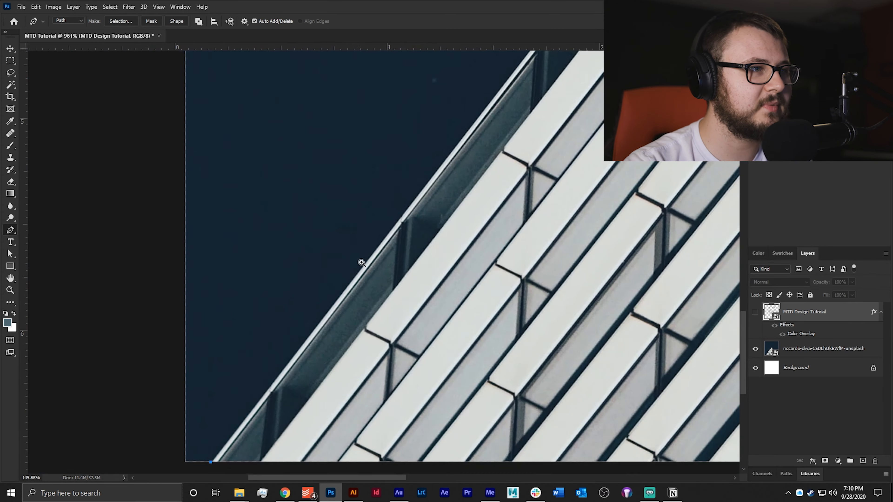
left_click_drag(541, 116, 375, 341)
left_click_drag(559, 85, 376, 309)
left_click_drag(471, 225, 348, 338)
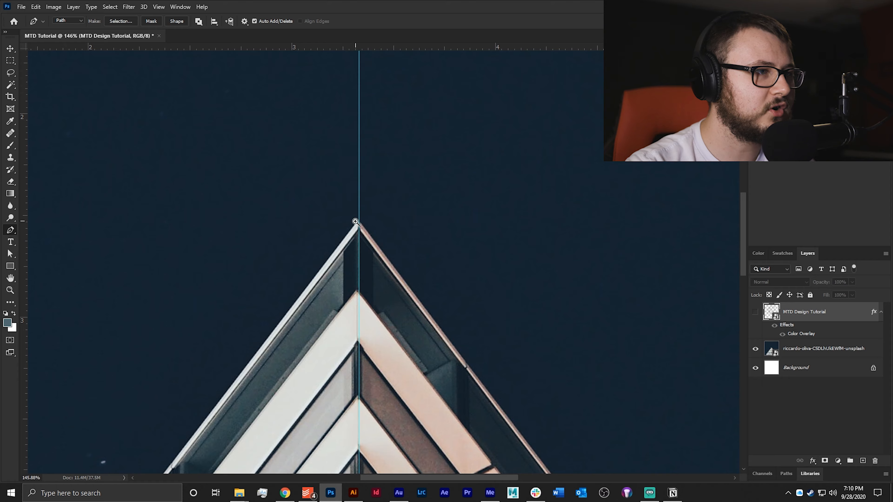
left_click_drag(355, 222, 374, 227)
left_click(368, 222)
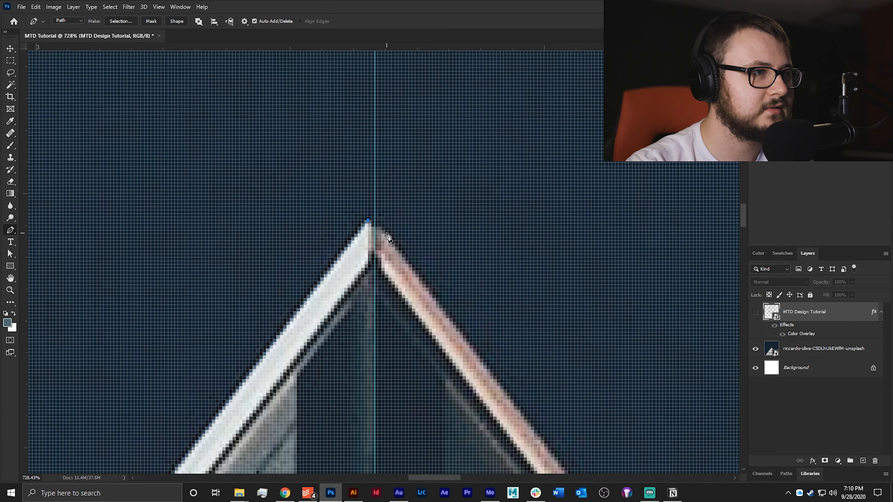
Continue the path down the building's right edge and close it just below the canvas, back at its starting point
left_click(388, 235)
scroll(472, 287, "down", 5)
left_click_drag(477, 356, 344, 241)
left_click(356, 228)
left_click_drag(173, 235, 446, 263)
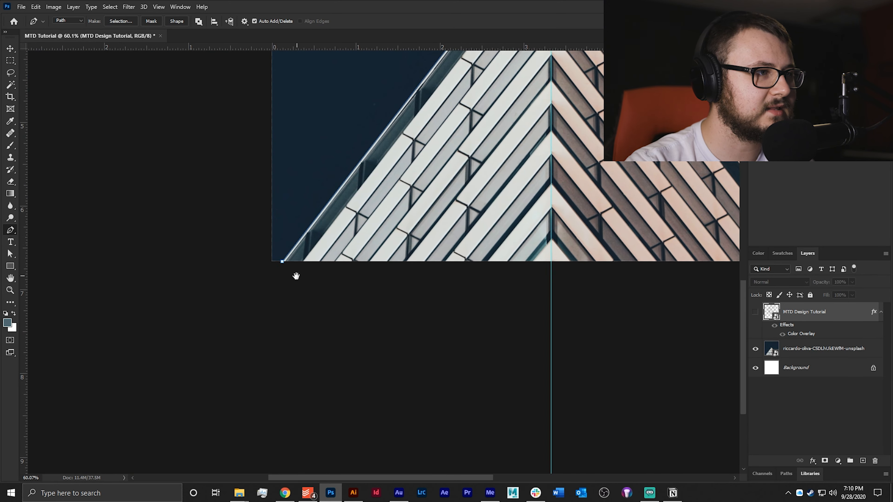
left_click(284, 269)
left_click(282, 262)
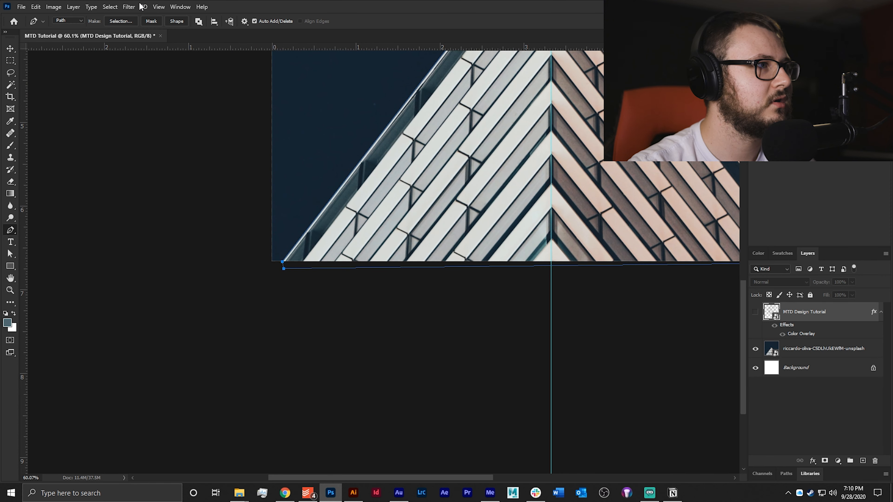
Convert the building path to a selection and add a mask to the re-shown dotted circle layer that hides the dots over the building
left_click(120, 21)
left_click(267, 137)
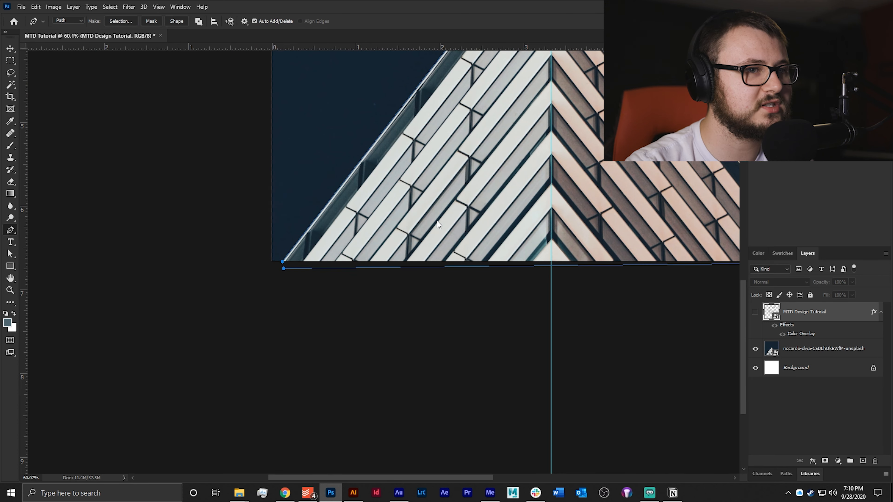
key("ctrl+0")
key("v")
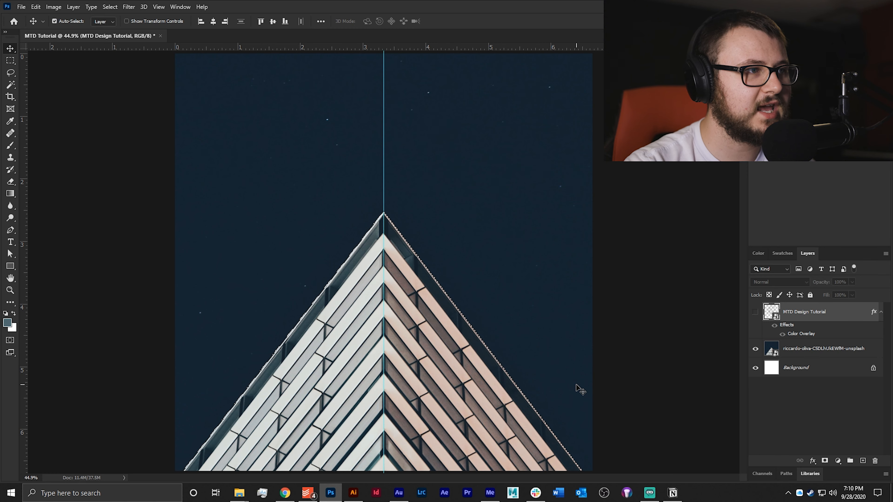
left_click(755, 311)
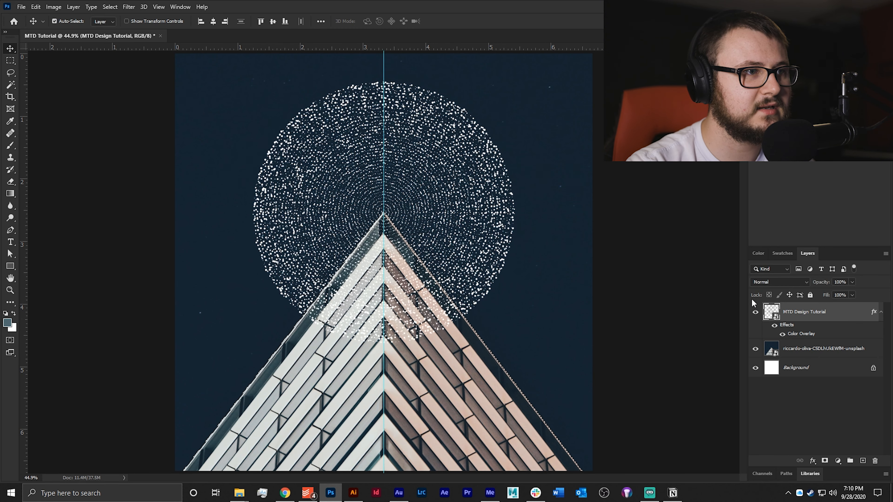
left_click(825, 460)
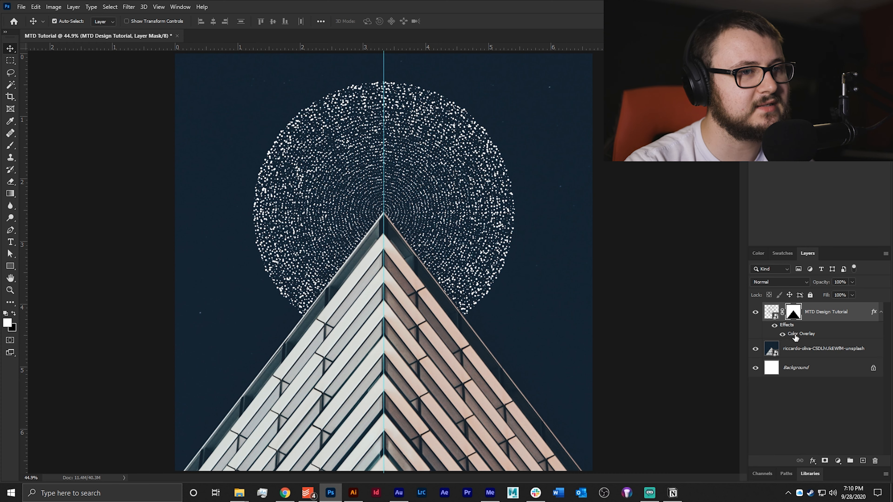
Move the dotted circle and building photo layers together straight down to Y 616.50 px
left_click(799, 345)
key("ctrl+r")
key("ctrl+t")
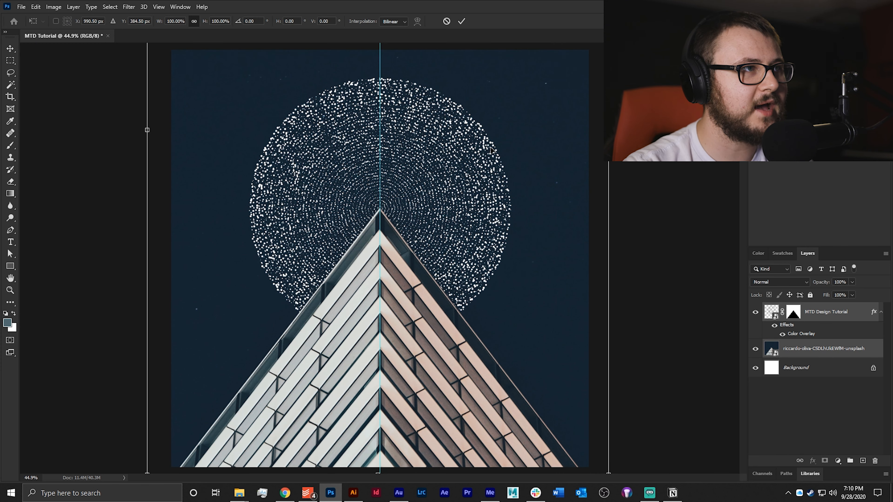
key("ctrl+r")
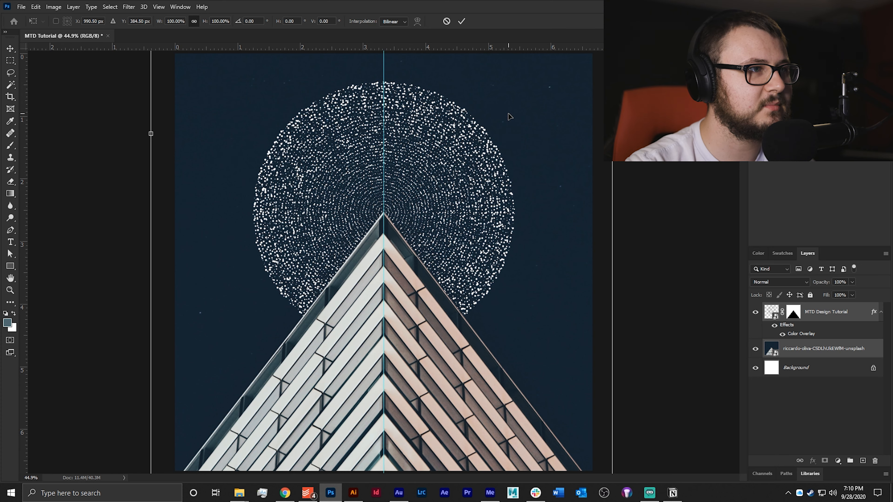
left_click_drag(509, 116, 507, 164)
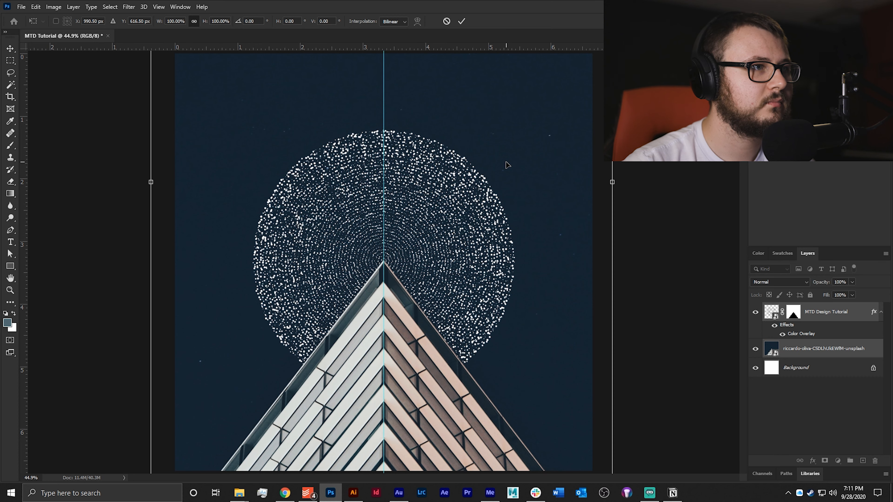
key("Return")
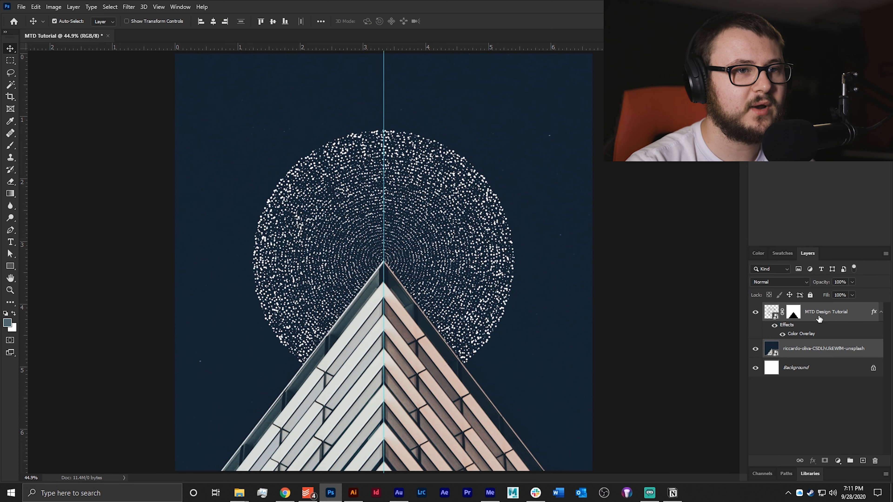
Unlink the mask from the dotted circle layer and scale the circle up proportionally around its centre to about 101.39%
left_click(819, 318)
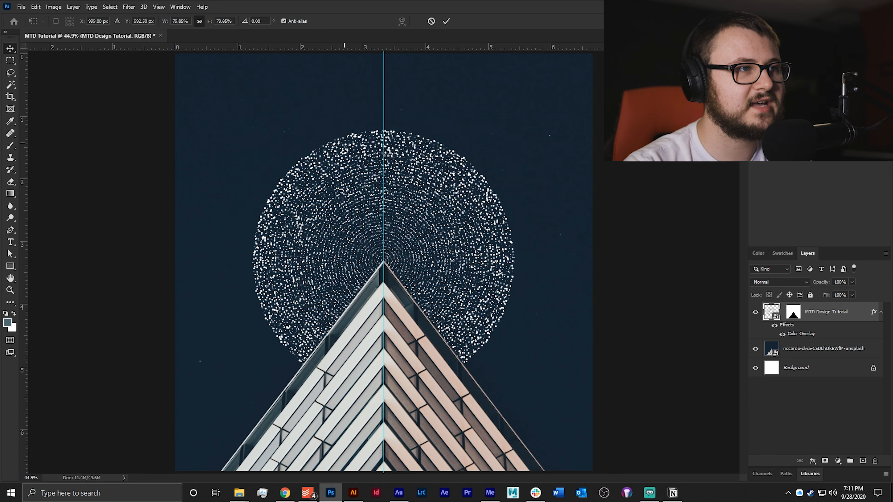
key("ctrl+t")
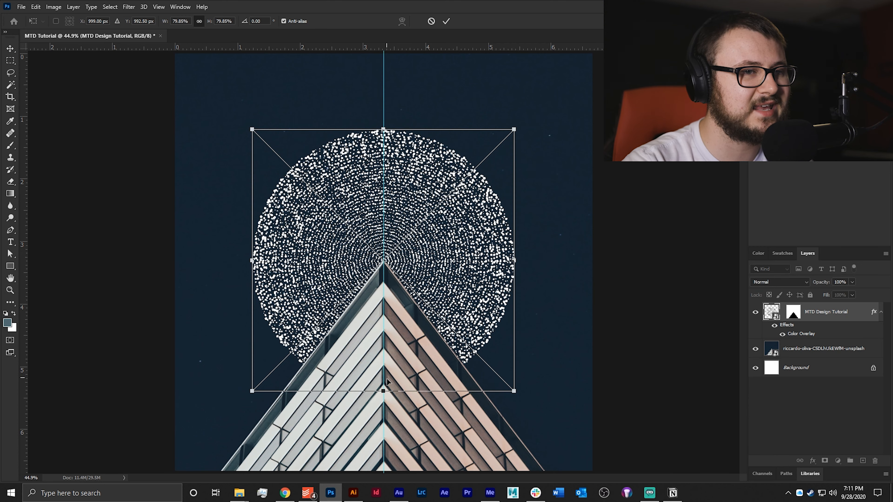
left_click_drag(384, 131, 383, 94)
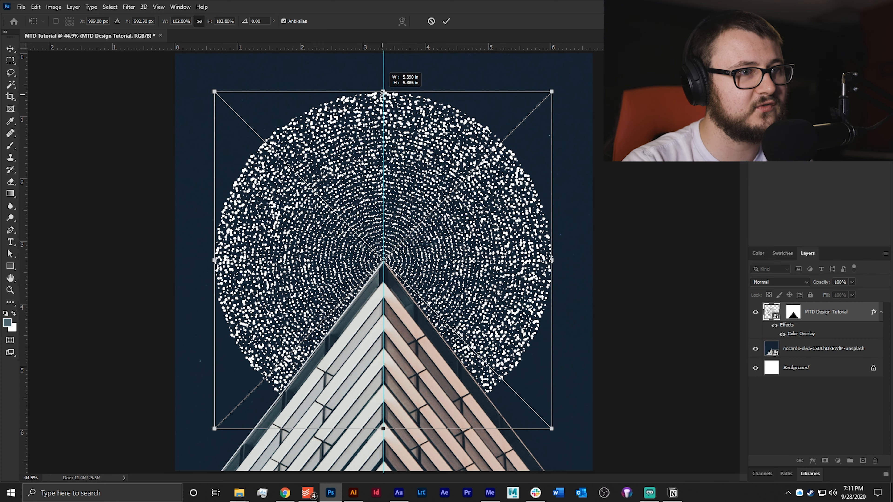
left_click_drag(384, 94, 383, 96)
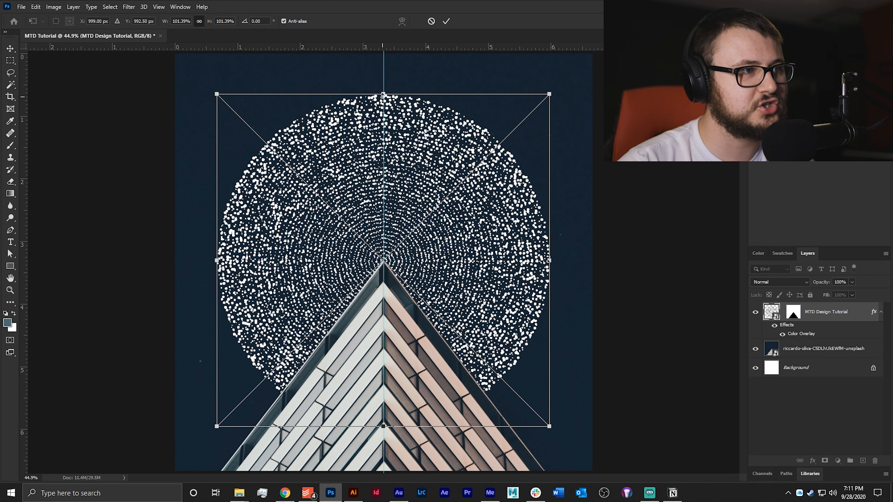
key("Return")
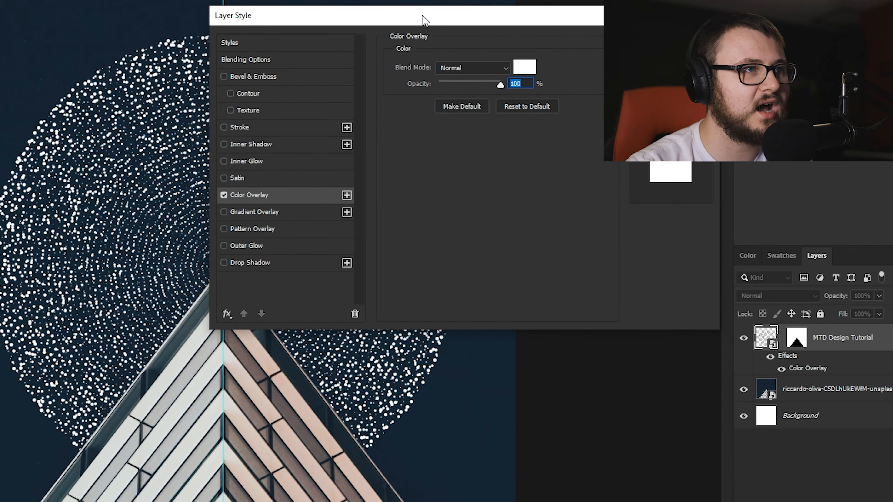
Edit the dotted circle's Color Overlay and sample the dark slate colour 364a50 from the building photo
left_click_drag(535, 86, 603, 94)
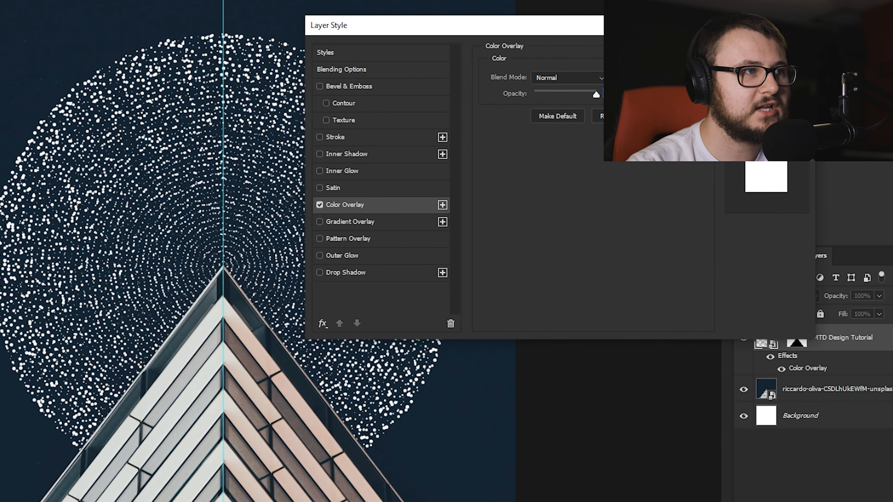
left_click(620, 78)
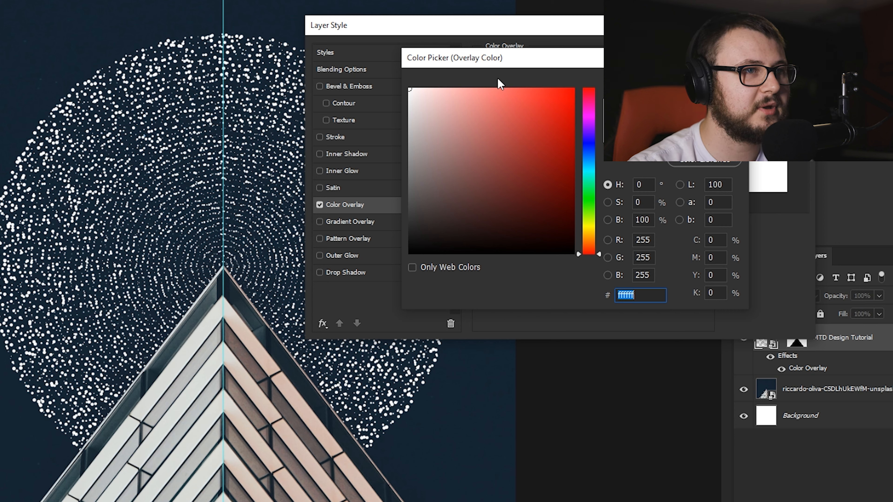
left_click(167, 382)
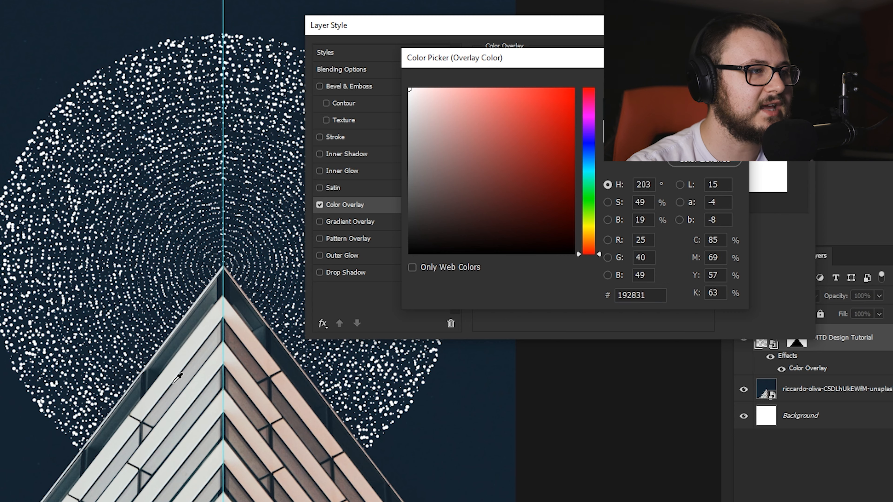
mouse_move(167, 382)
left_mouse_down()
mouse_move(130, 423)
mouse_move(123, 406)
mouse_move(144, 393)
mouse_move(115, 422)
mouse_move(124, 411)
left_mouse_up()
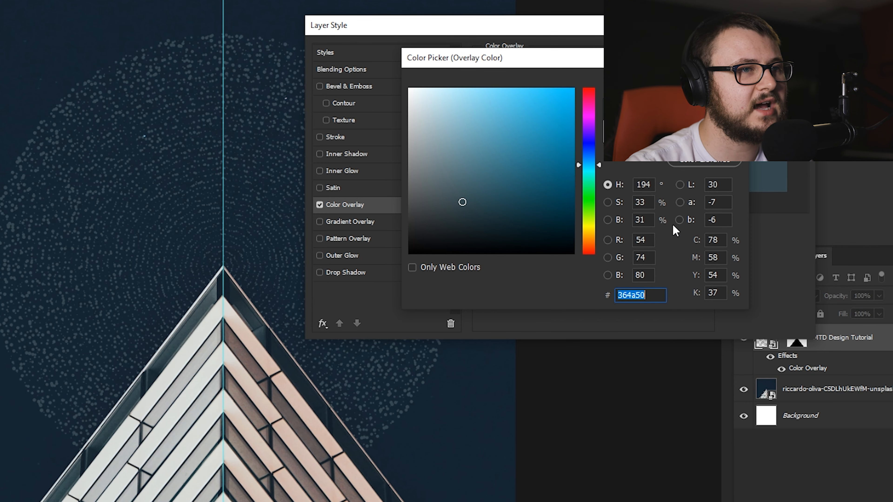
Raise the overlay colour's saturation to 43% and its brightness to 81%
left_click(649, 202)
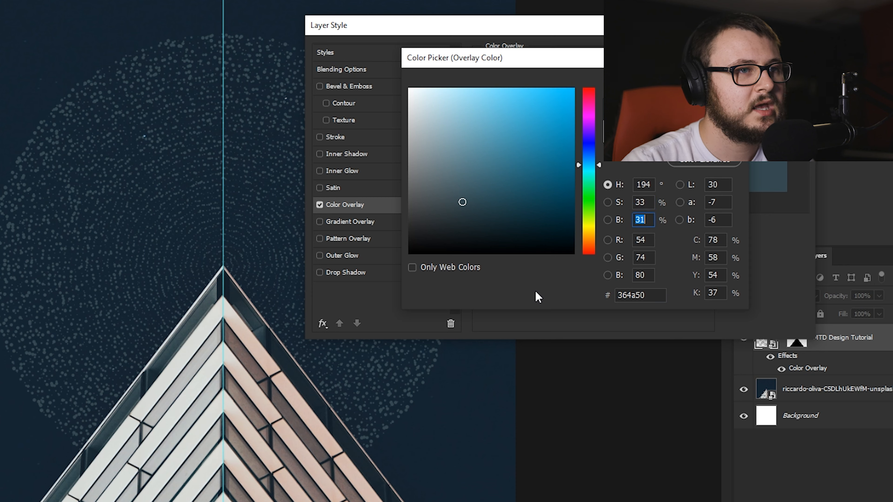
key("shift+Up")
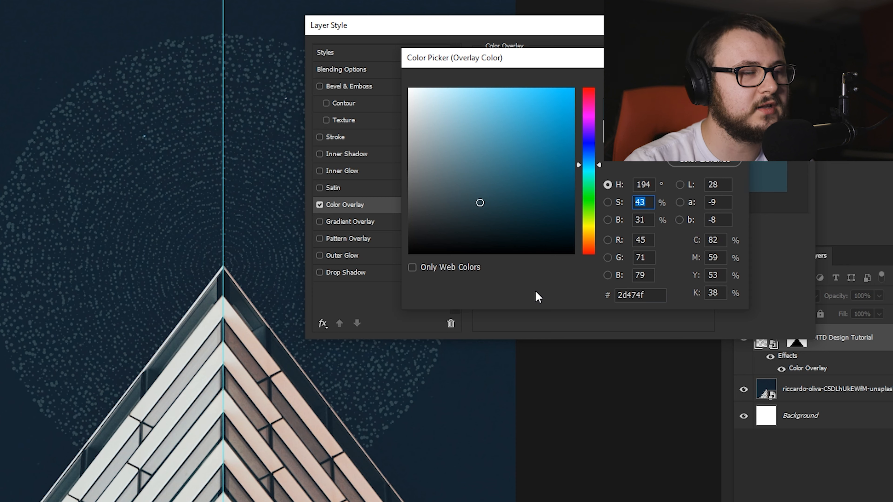
key("shift+Up")
key("shift+Up")
key("shift+Up")
key("shift+Up")
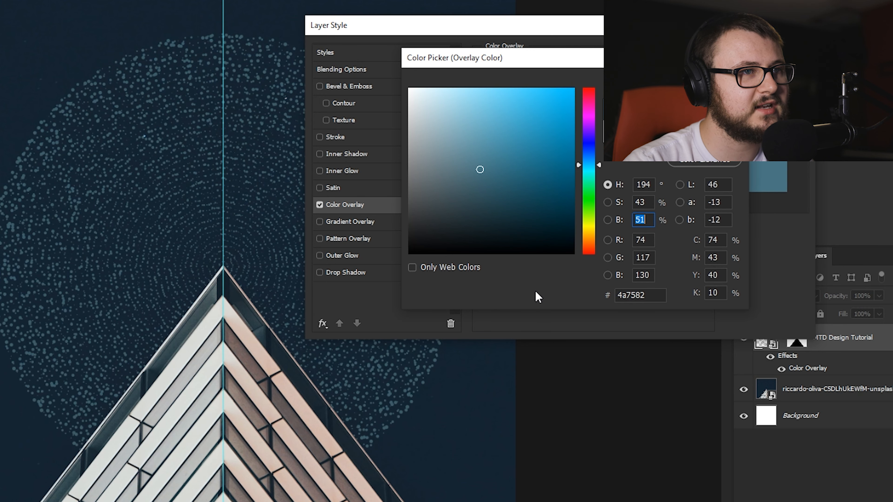
key("shift+Up")
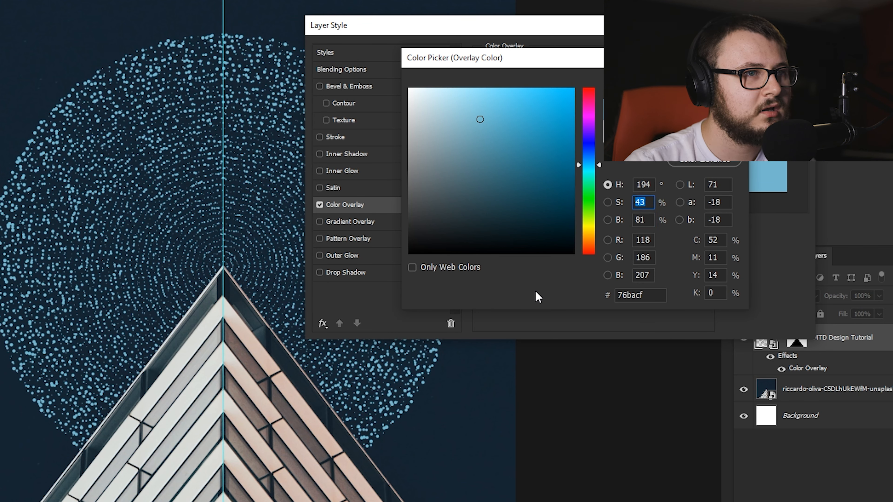
Lower the overlay colour's saturation to 19%
key("shift+Tab")
key("shift+Down")
key("shift+Down")
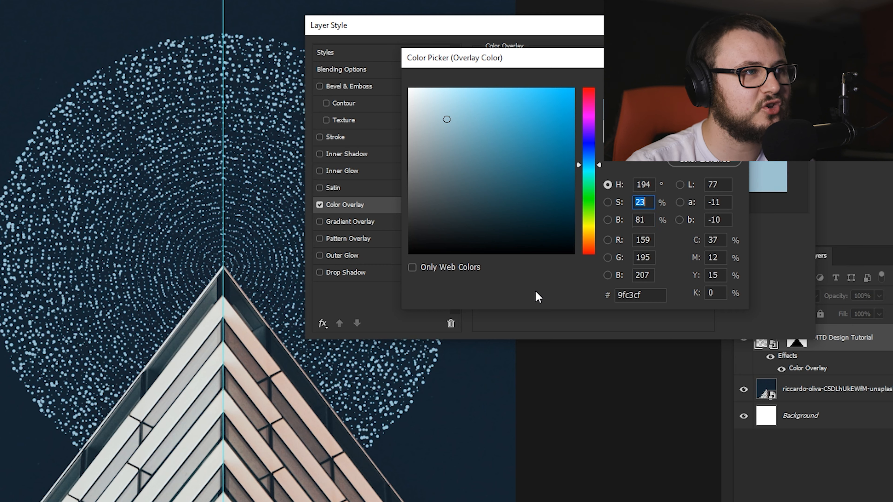
key("shift+Down")
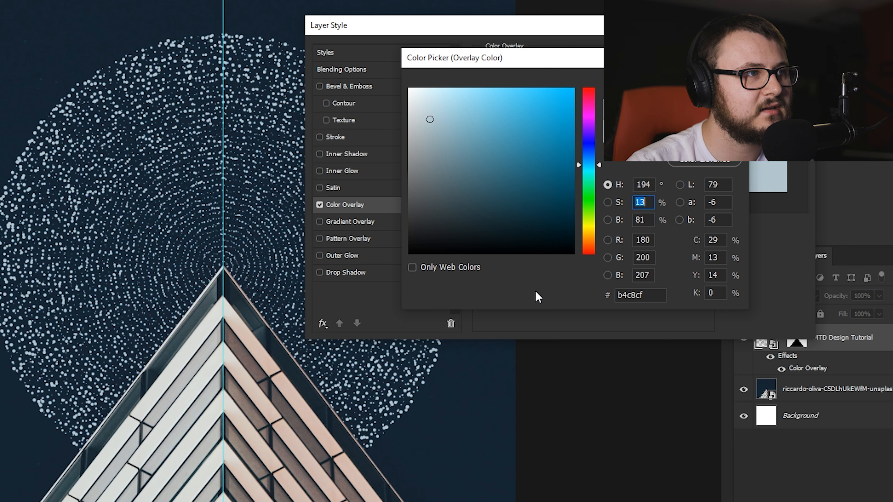
key("shift+Up")
key("Down")
key("Down")
key("Down")
key("Down")
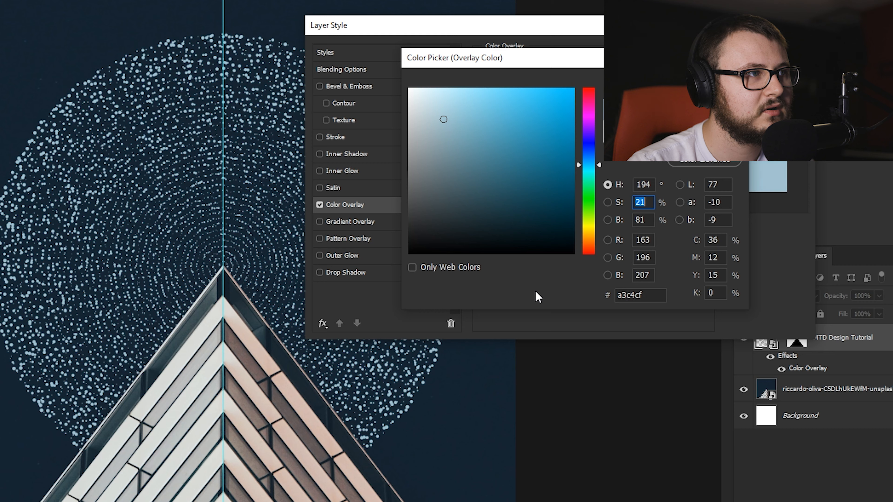
key("Down")
key("Down")
Lower the overlay colour's brightness to 70% and apply the Color Overlay to the dotted circle
key("Down")
key("Down")
key("Down")
key("Down")
key("Down")
key("Down")
key("Down")
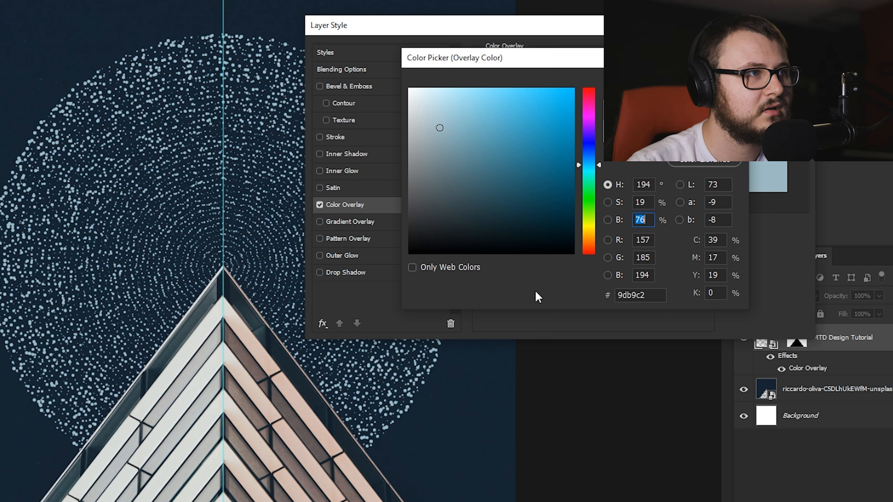
key("Down")
key("Down")
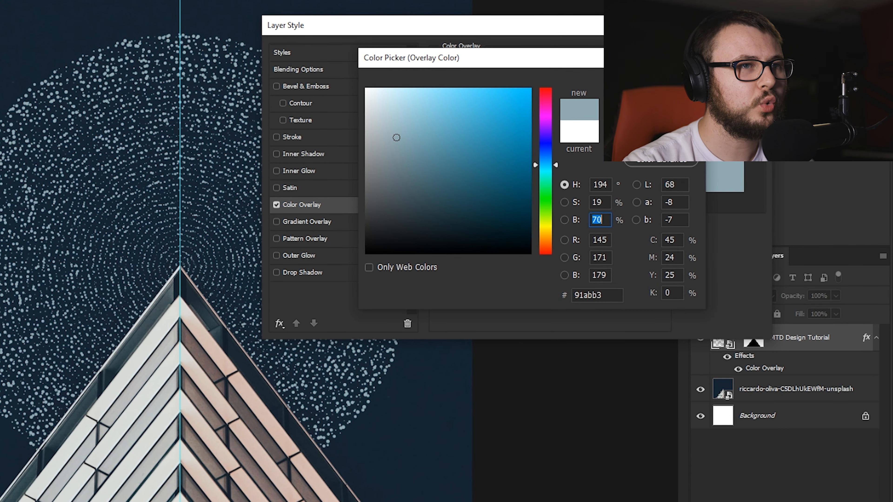
left_click(661, 82)
left_click(722, 52)
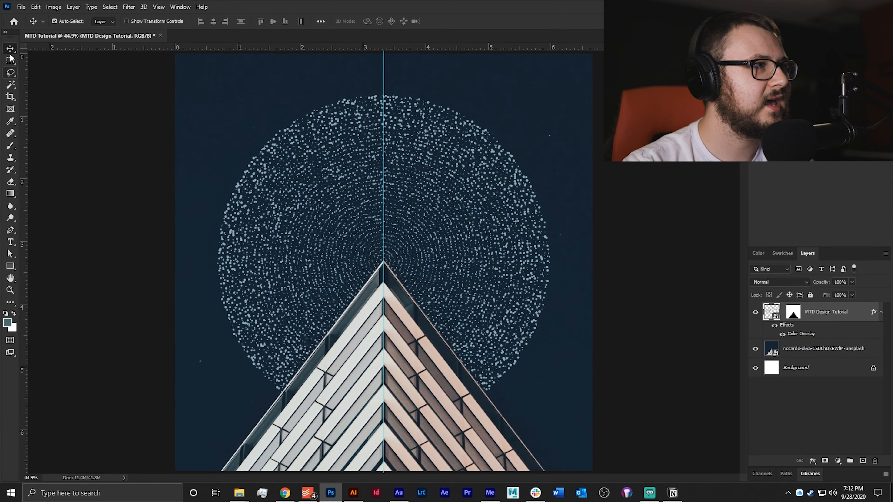
key("ctrl")
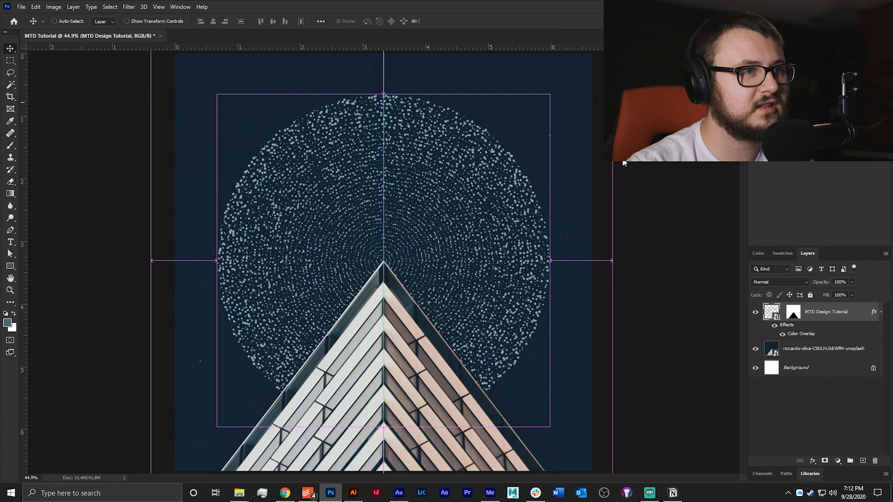
Save the composition as the Photoshop file MTD Tutorial.psd in the MTD Design Tutorial folder on the Desktop
key("ctrl+s")
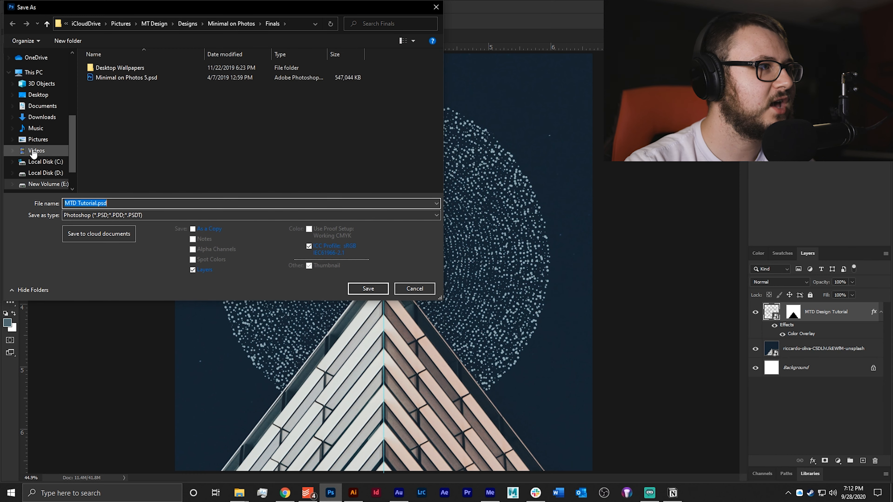
left_click(38, 95)
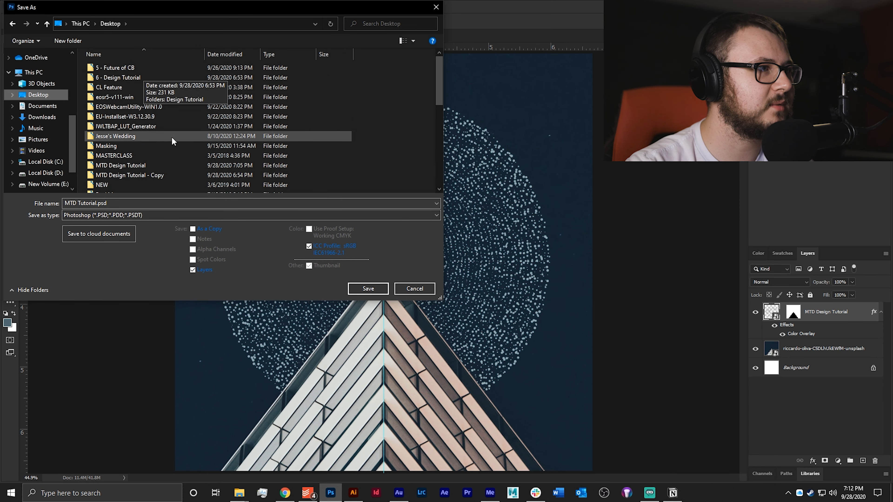
double_click(155, 166)
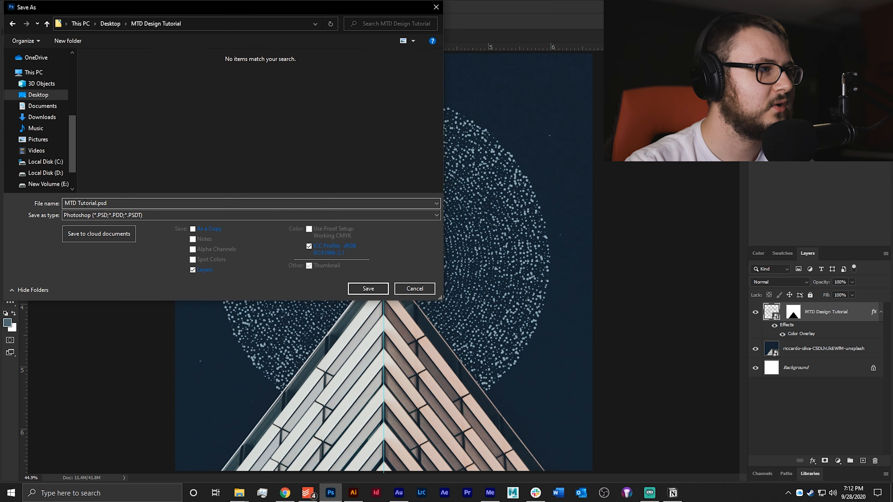
left_click(367, 289)
left_click(505, 163)
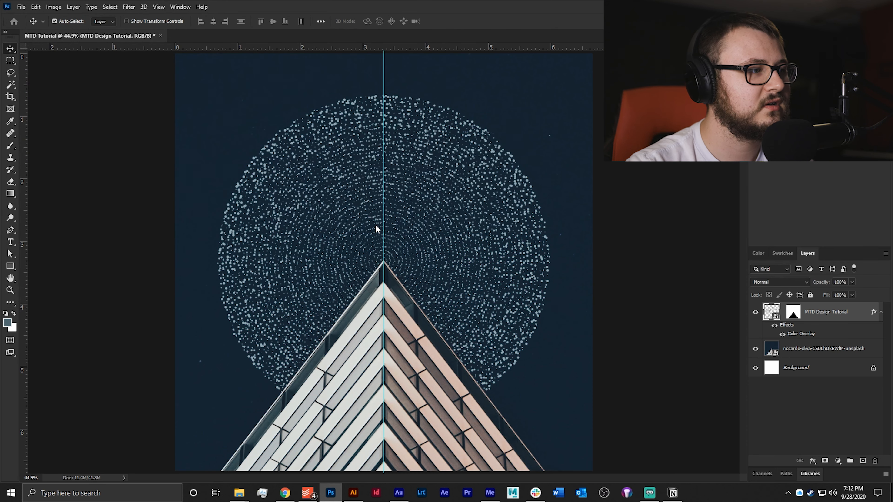
Save a JPEG copy as MTD Tutorial.jpg in the MTD Design Tutorial folder, at Maximum quality 12 with the Progressive format option
key("shift+ctrl+s")
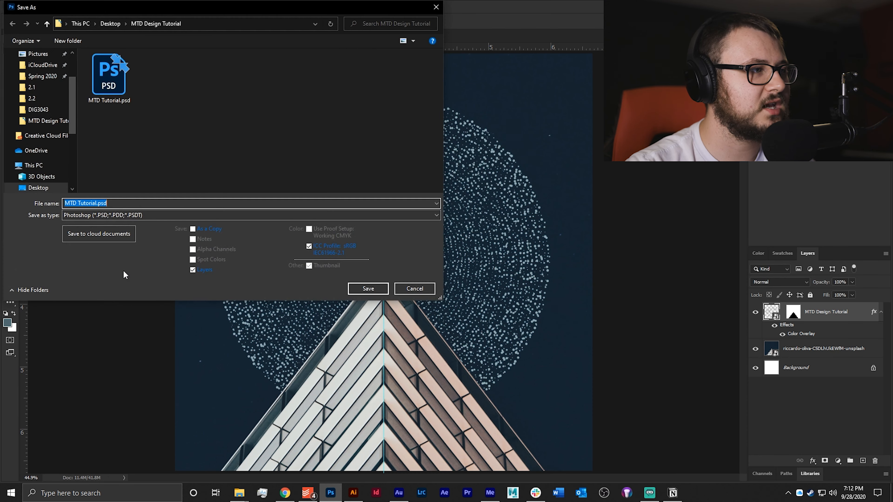
left_click(120, 213)
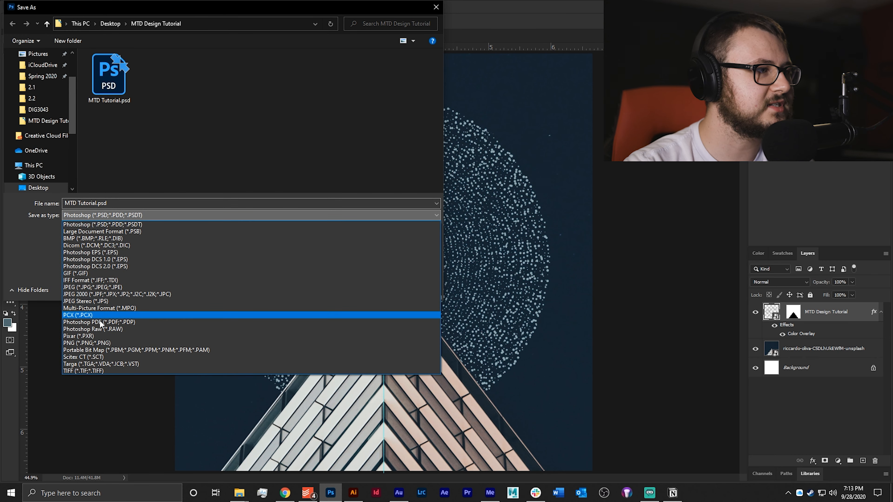
left_click(93, 287)
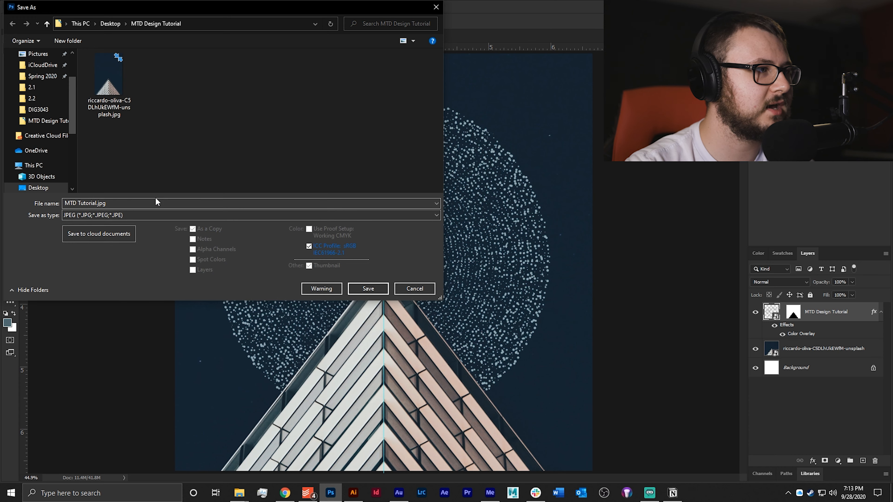
left_click(365, 288)
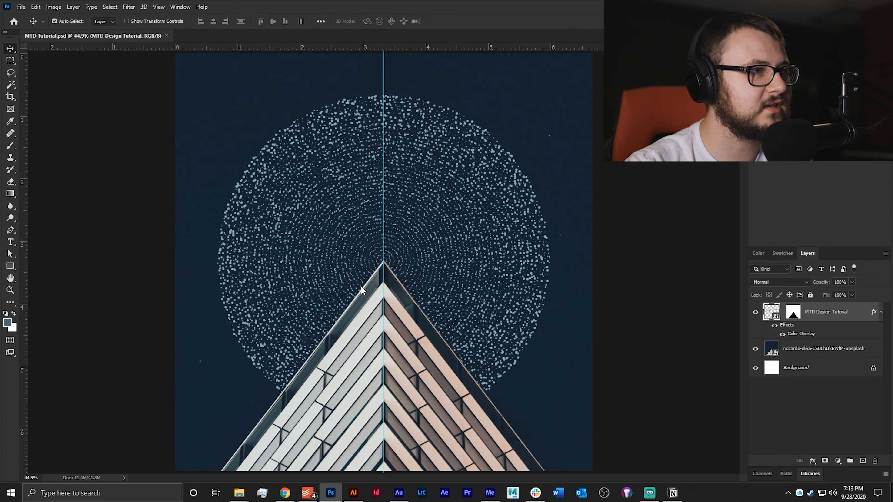
left_click(649, 132)
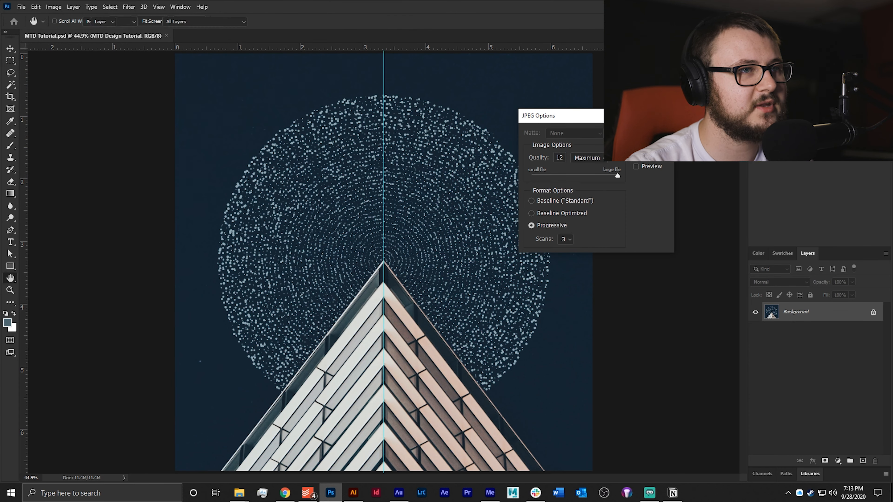